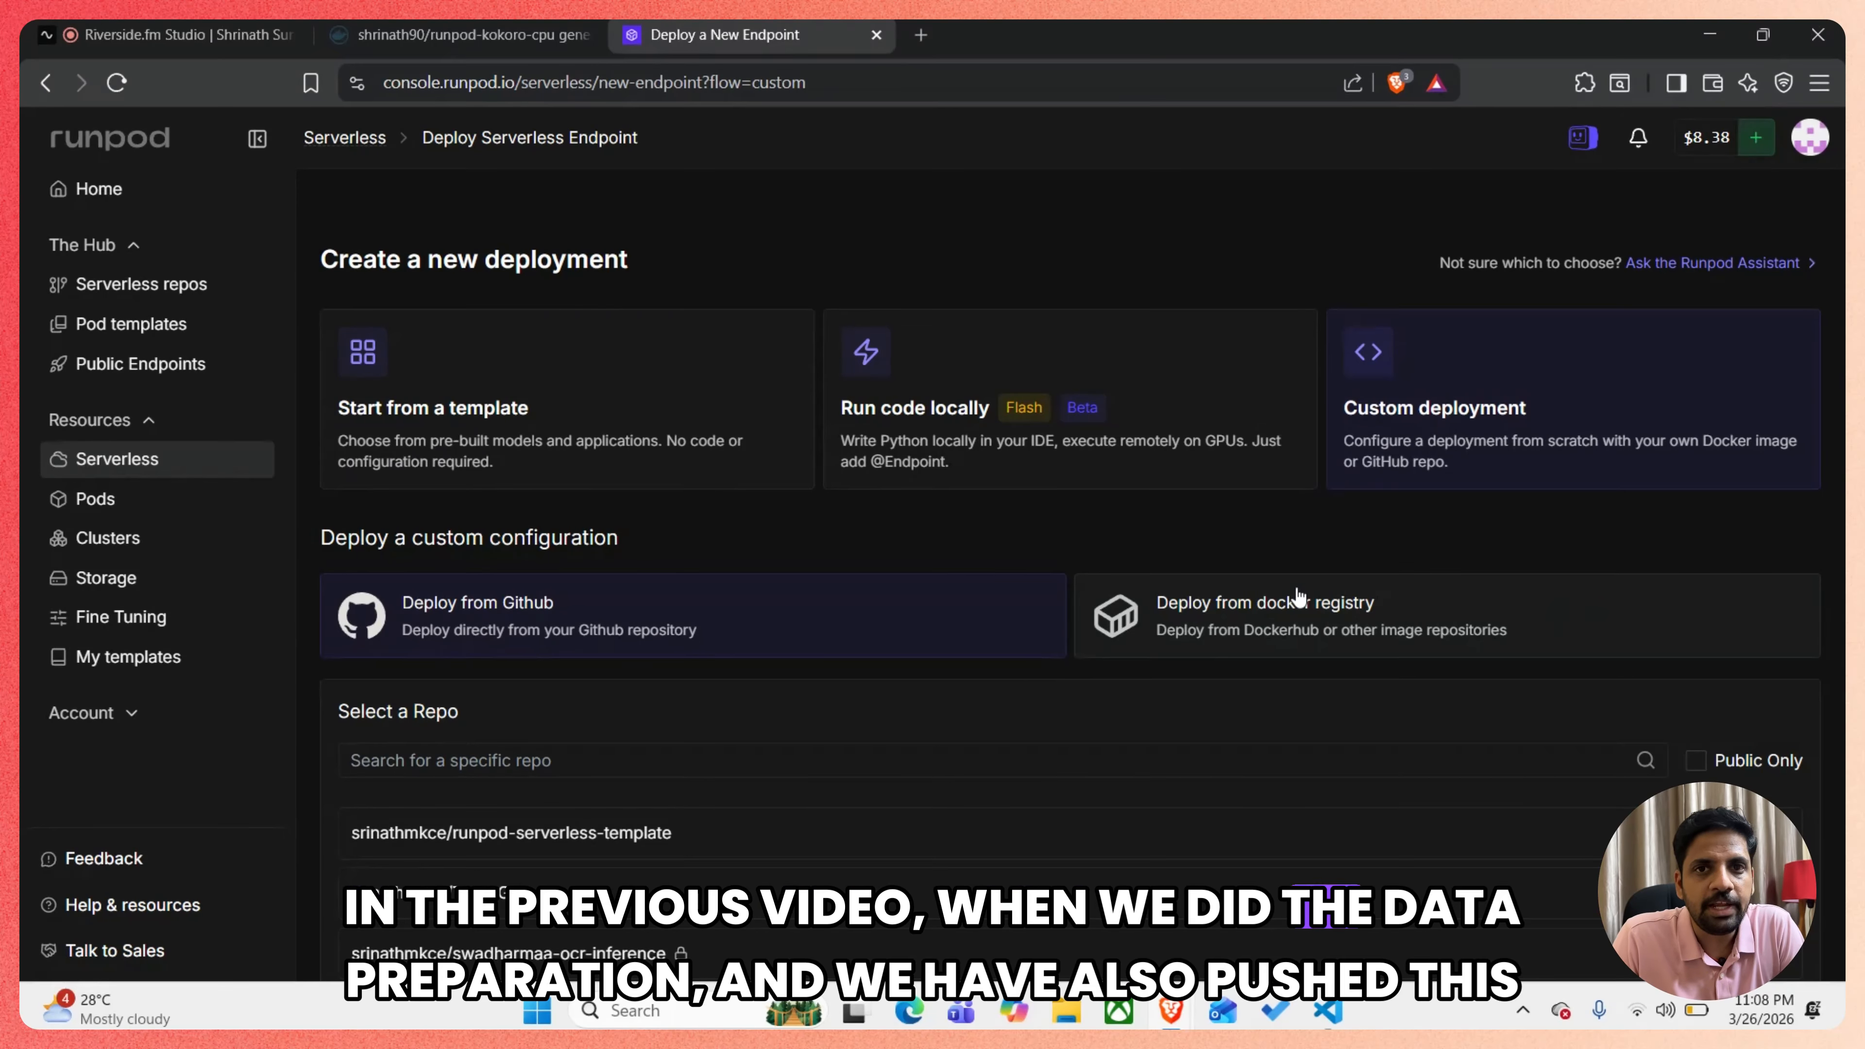
Review the serverless inference architecture diagram in VS Code and the runpod-kokoro-cpu repository on Docker Hub
{"action": "key", "text": "alt+Tab"}
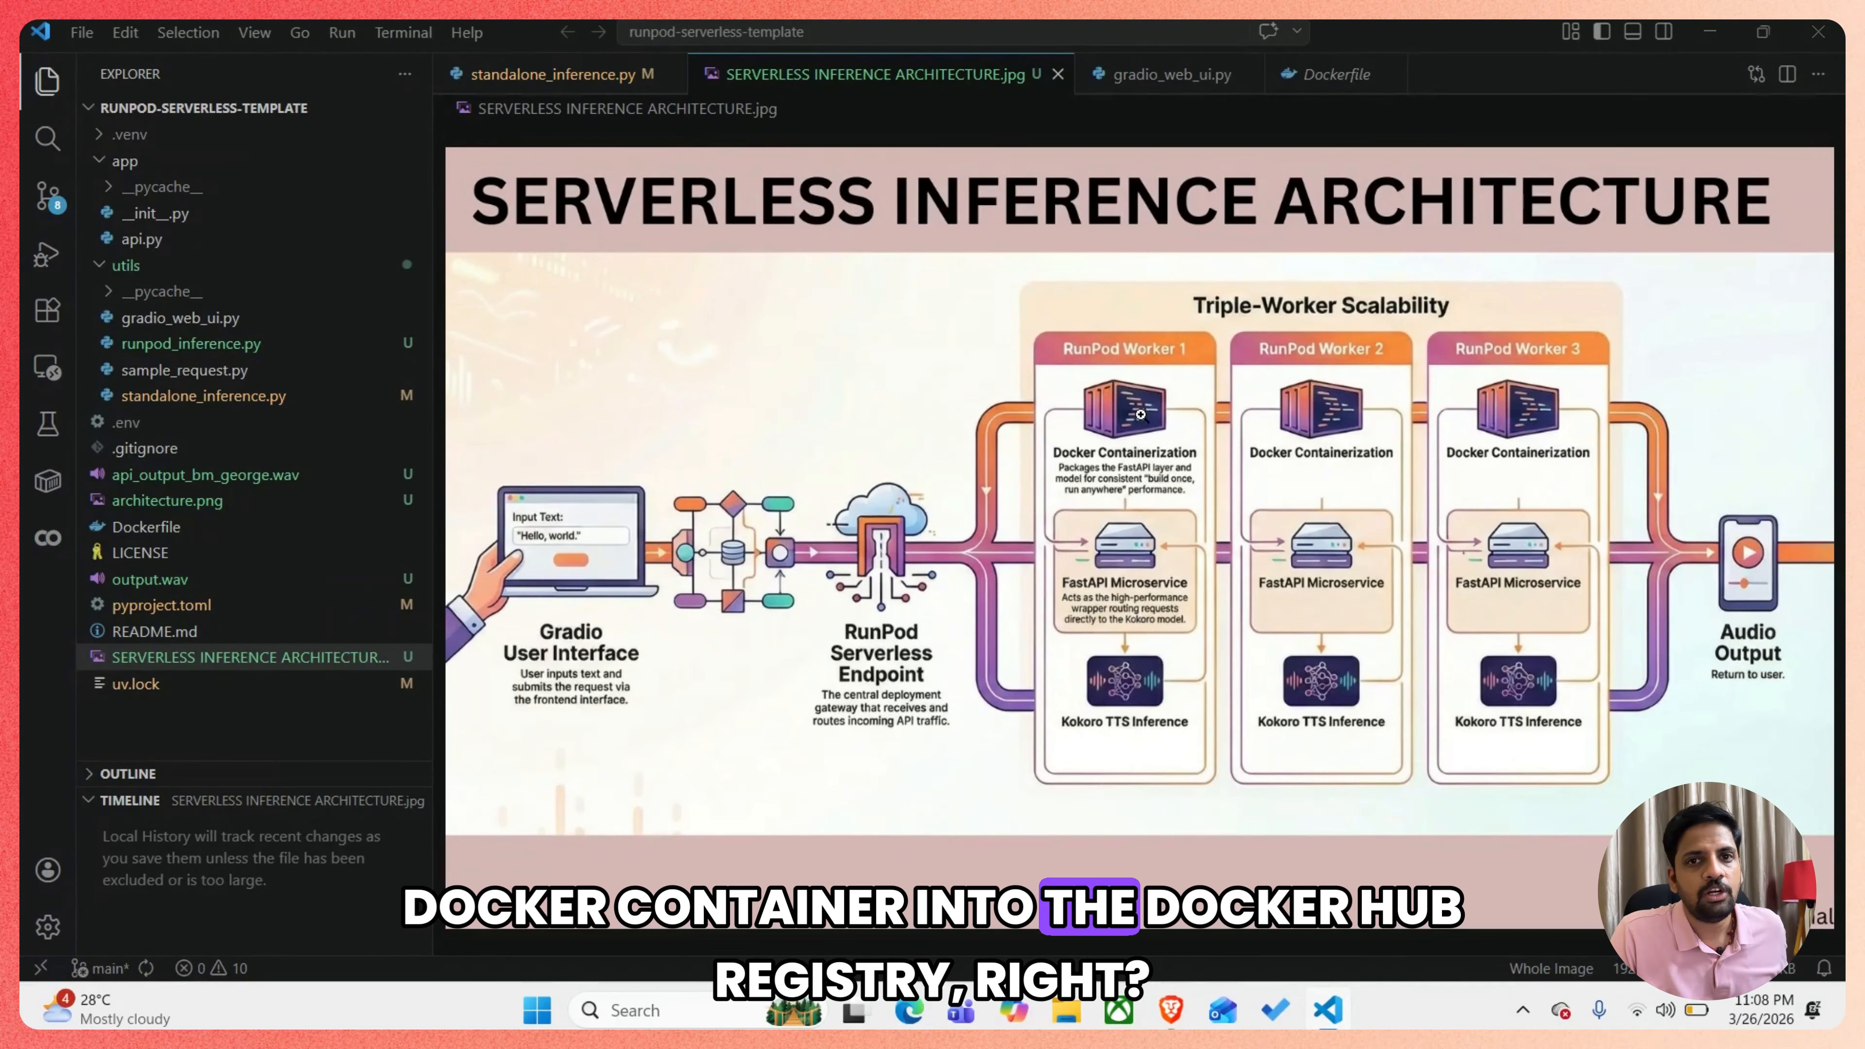
{"action": "key", "text": "alt+Tab"}
{"action": "left_click", "coordinate": [460, 32]}
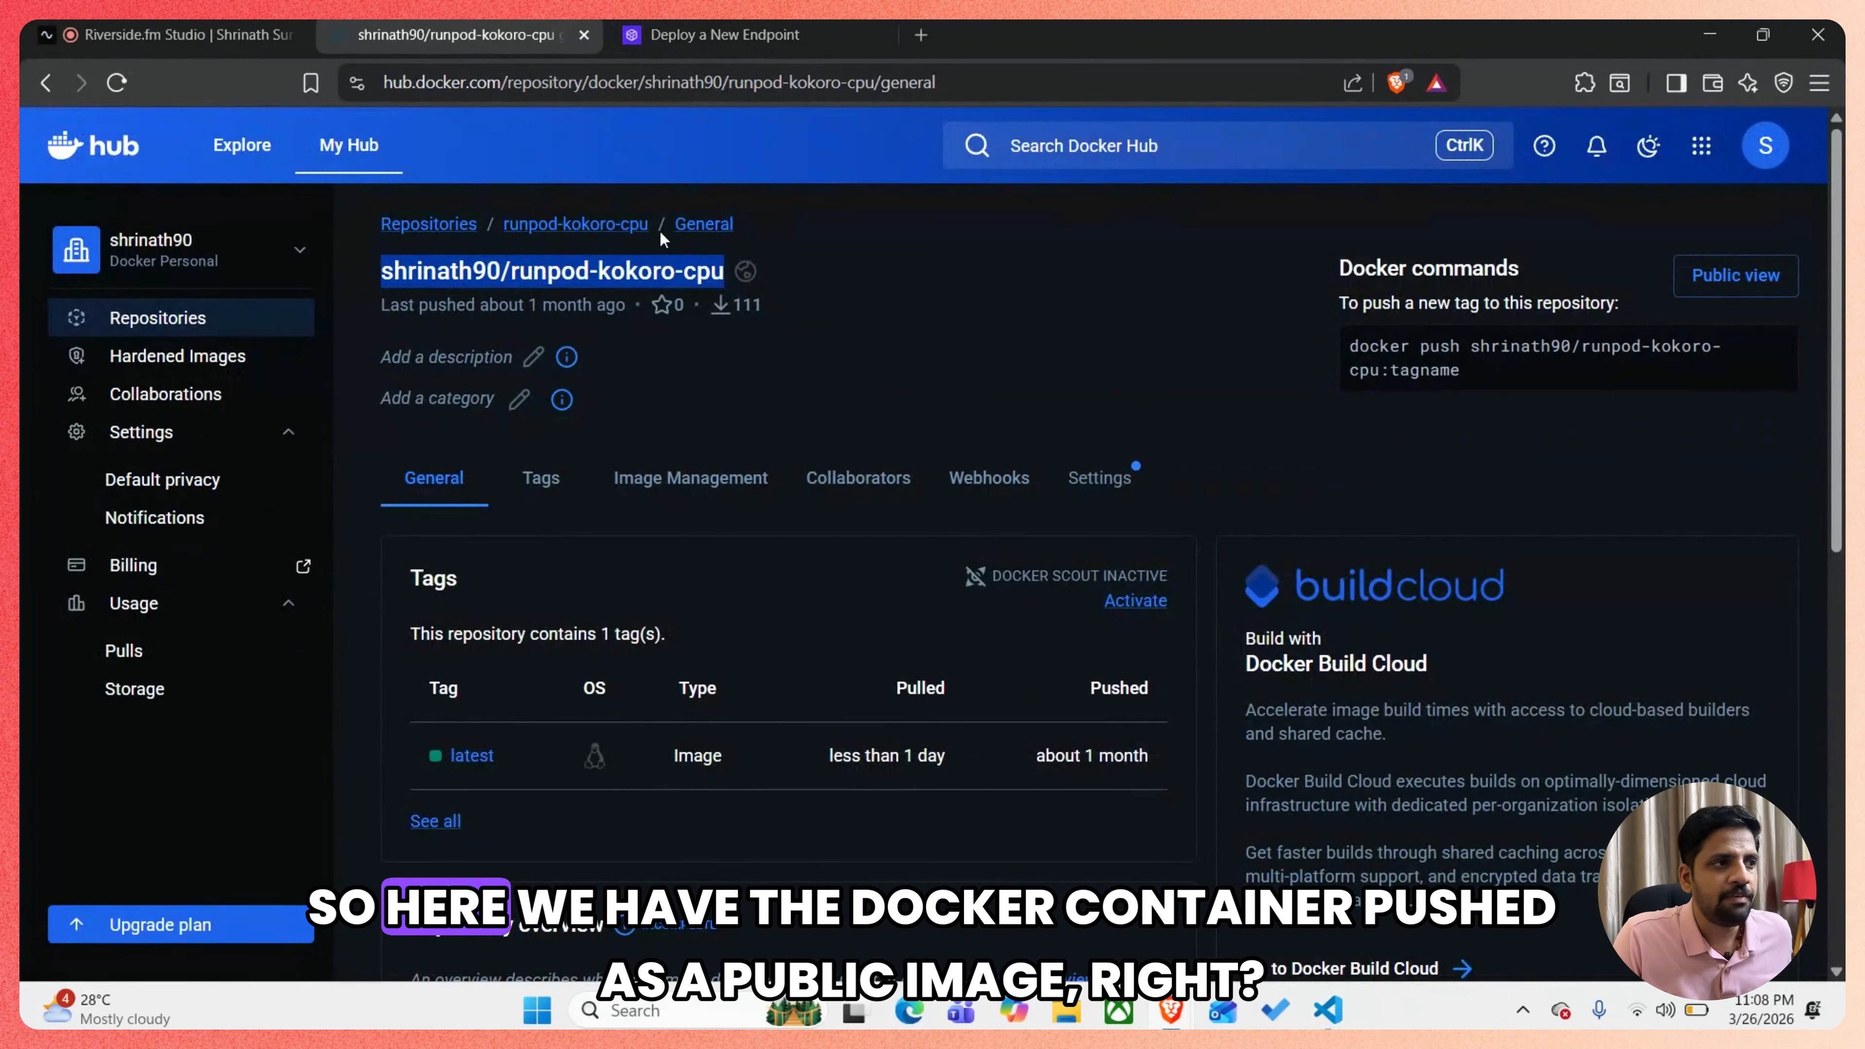
{"action": "left_click", "coordinate": [793, 297]}
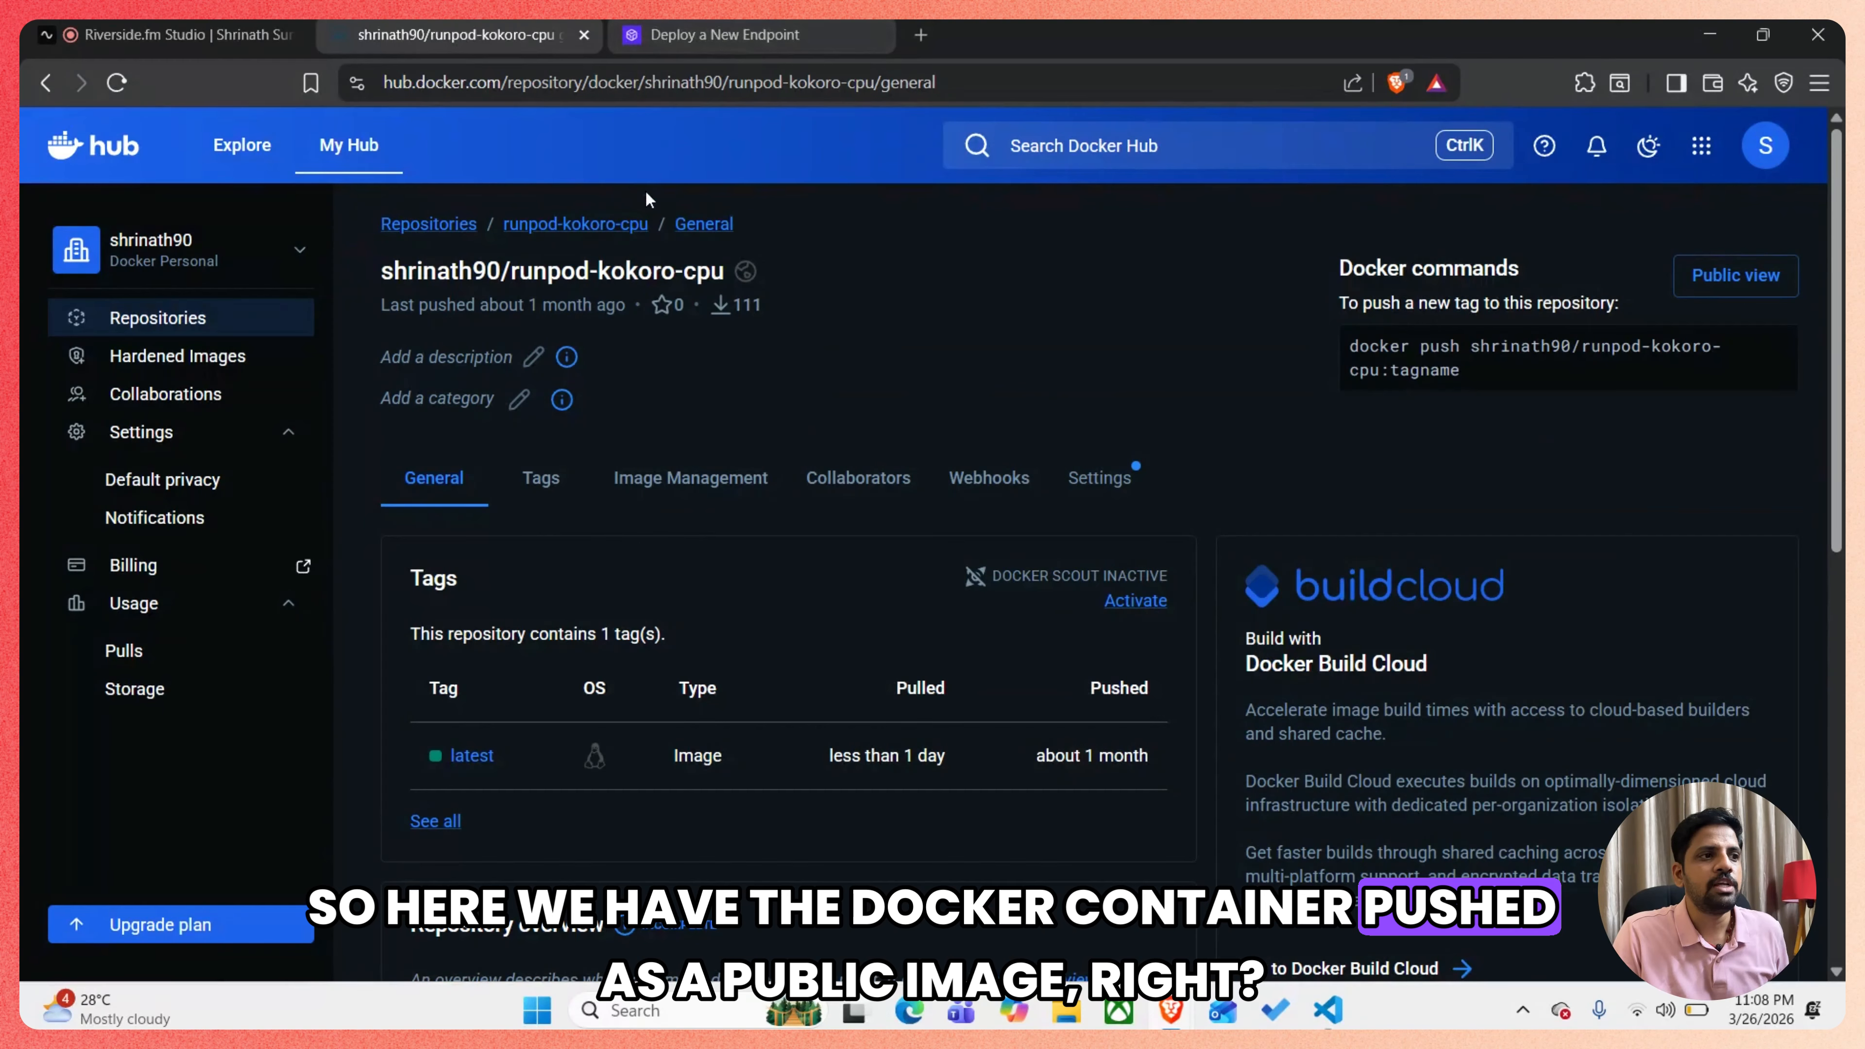
Set the container image of the Runpod docker registry deployment to the full runpod-kokoro-cpu repository name copied from Docker Hub
{"action": "left_click", "coordinate": [725, 35]}
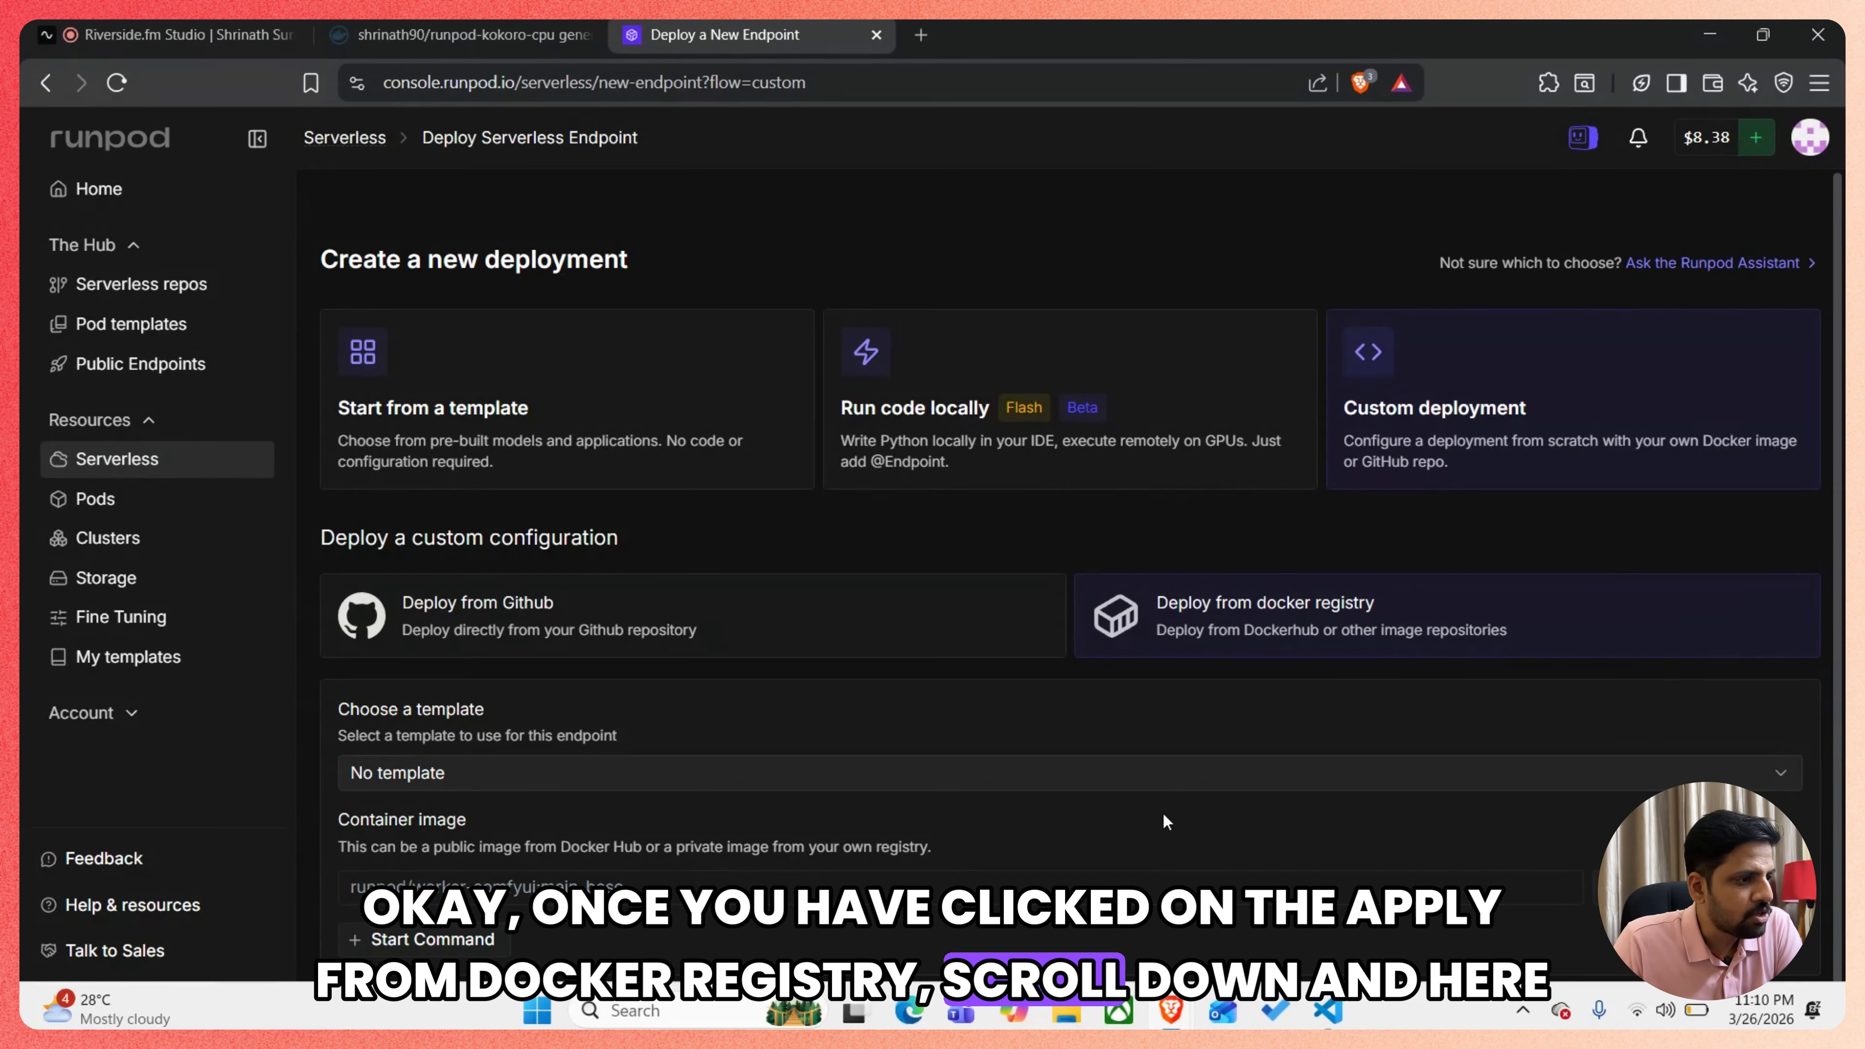
{"action": "left_click", "coordinate": [430, 885]}
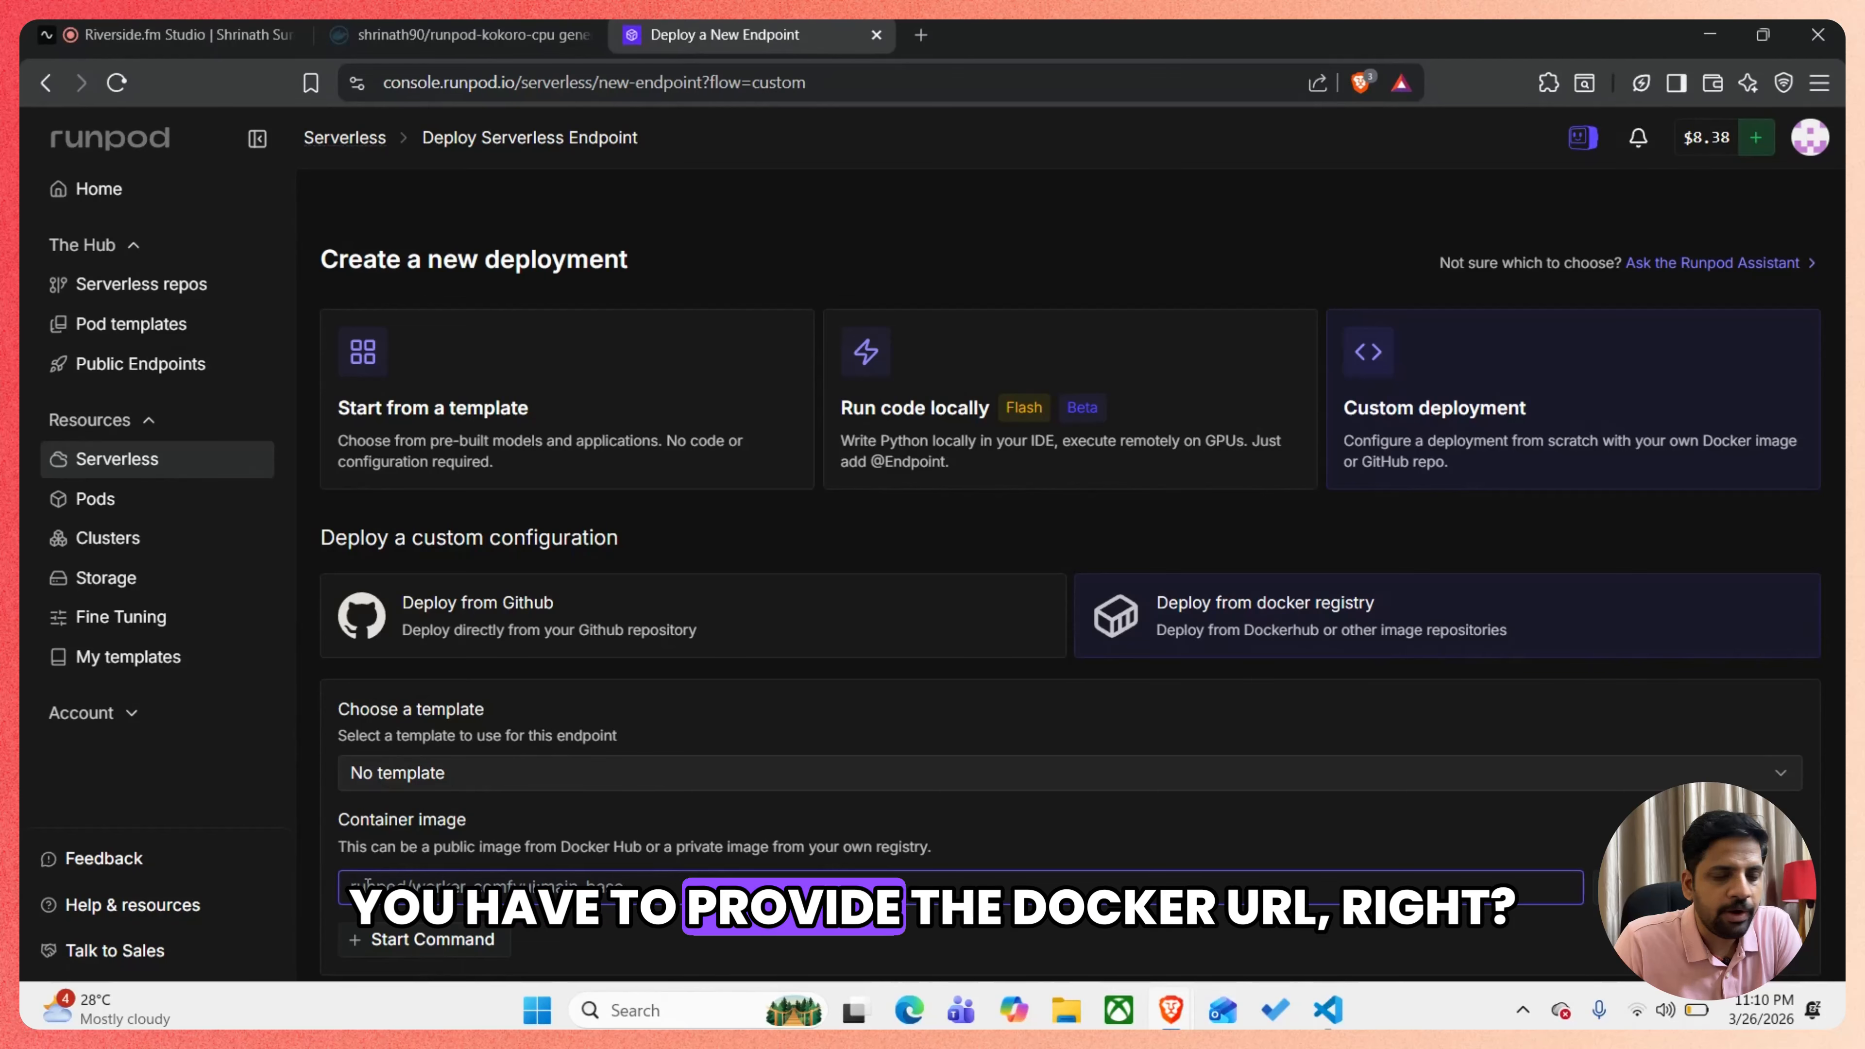
{"action": "left_click", "coordinate": [485, 32]}
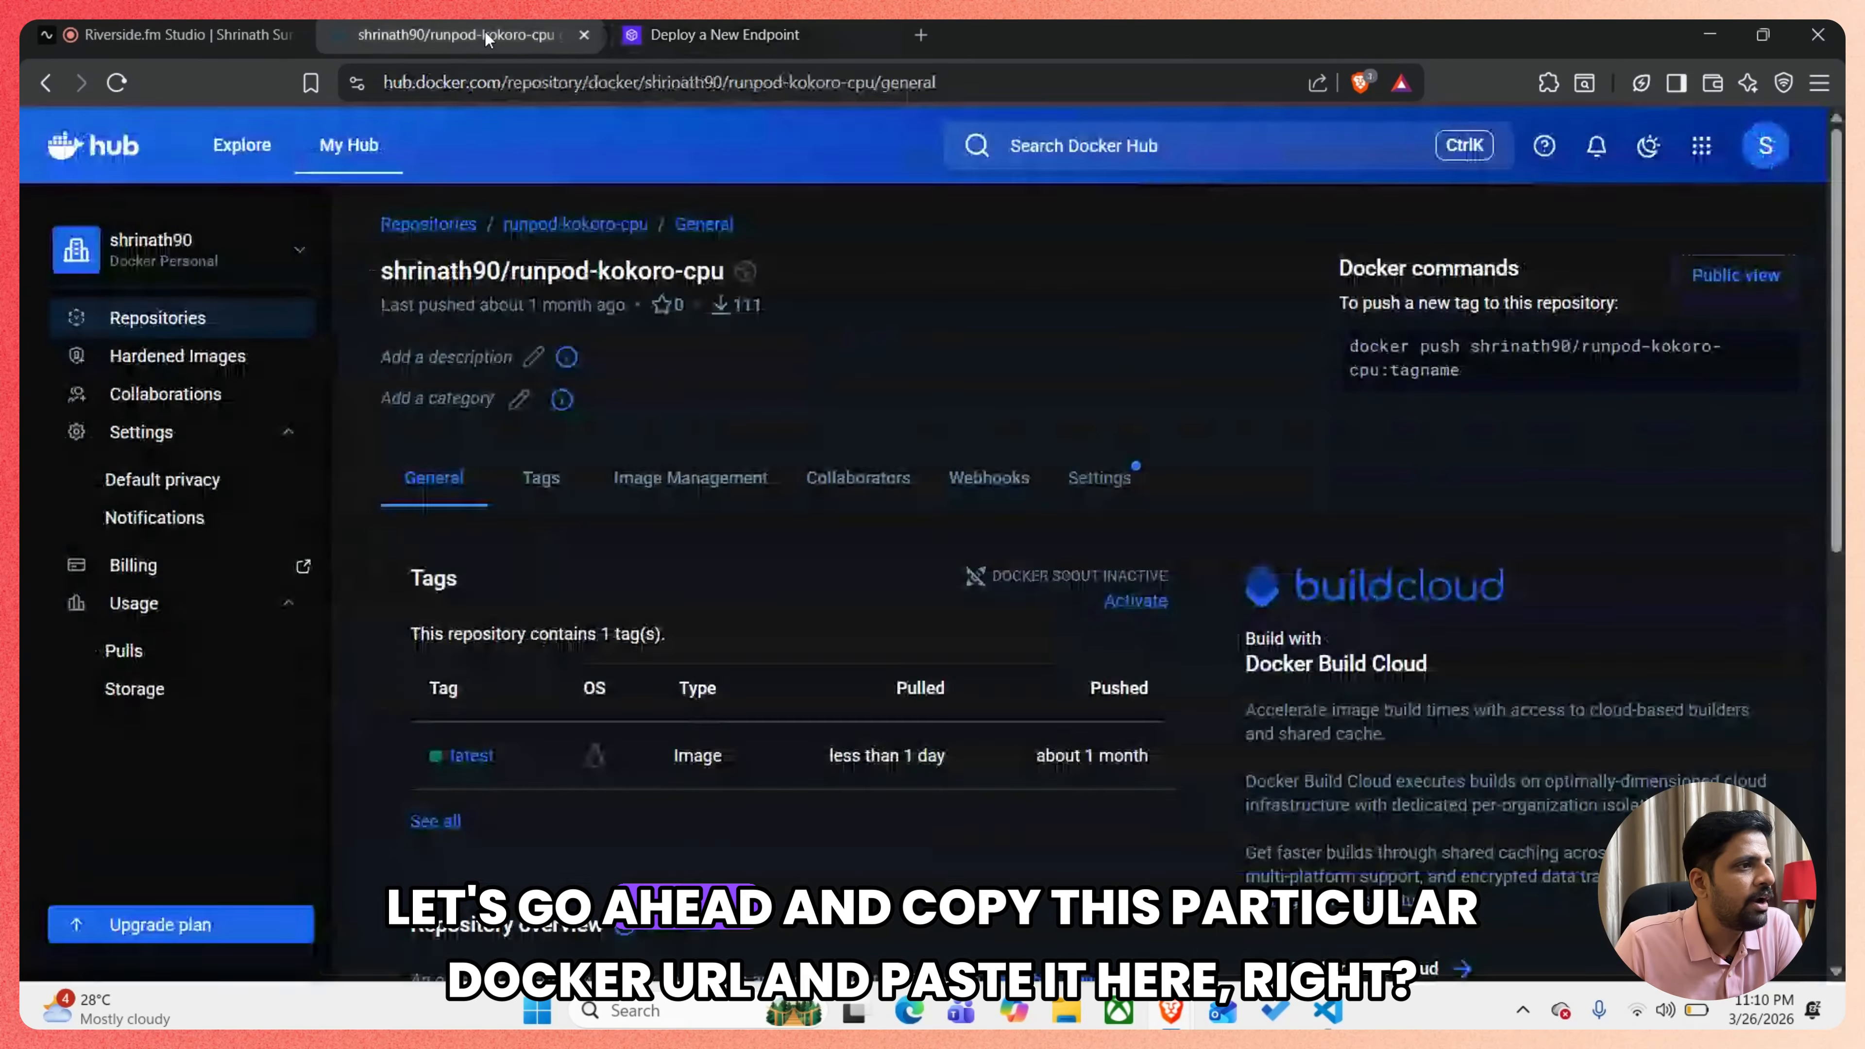
{"action": "left_click_drag", "start_coordinate": [727, 273], "coordinate": [376, 268]}
{"action": "key", "text": "ctrl+c"}
{"action": "key", "text": "ctrl+Tab"}
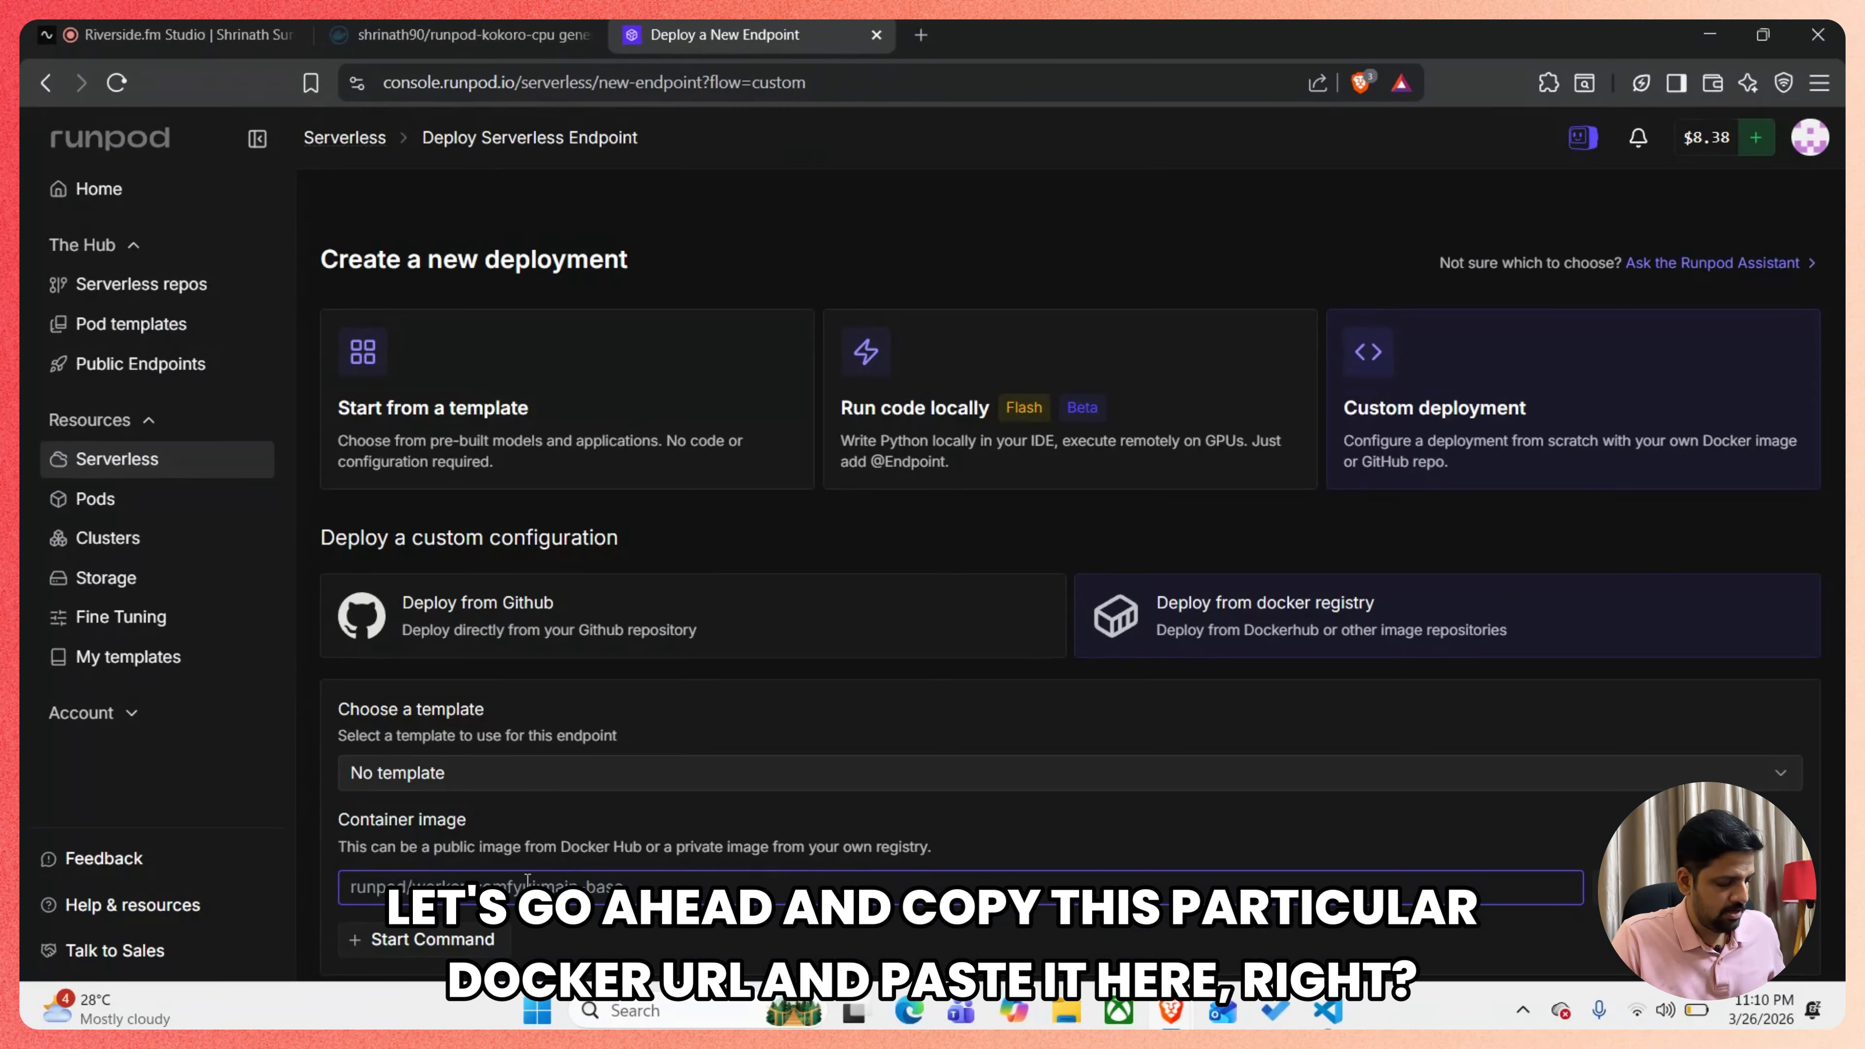
{"action": "key", "text": "ctrl+v"}
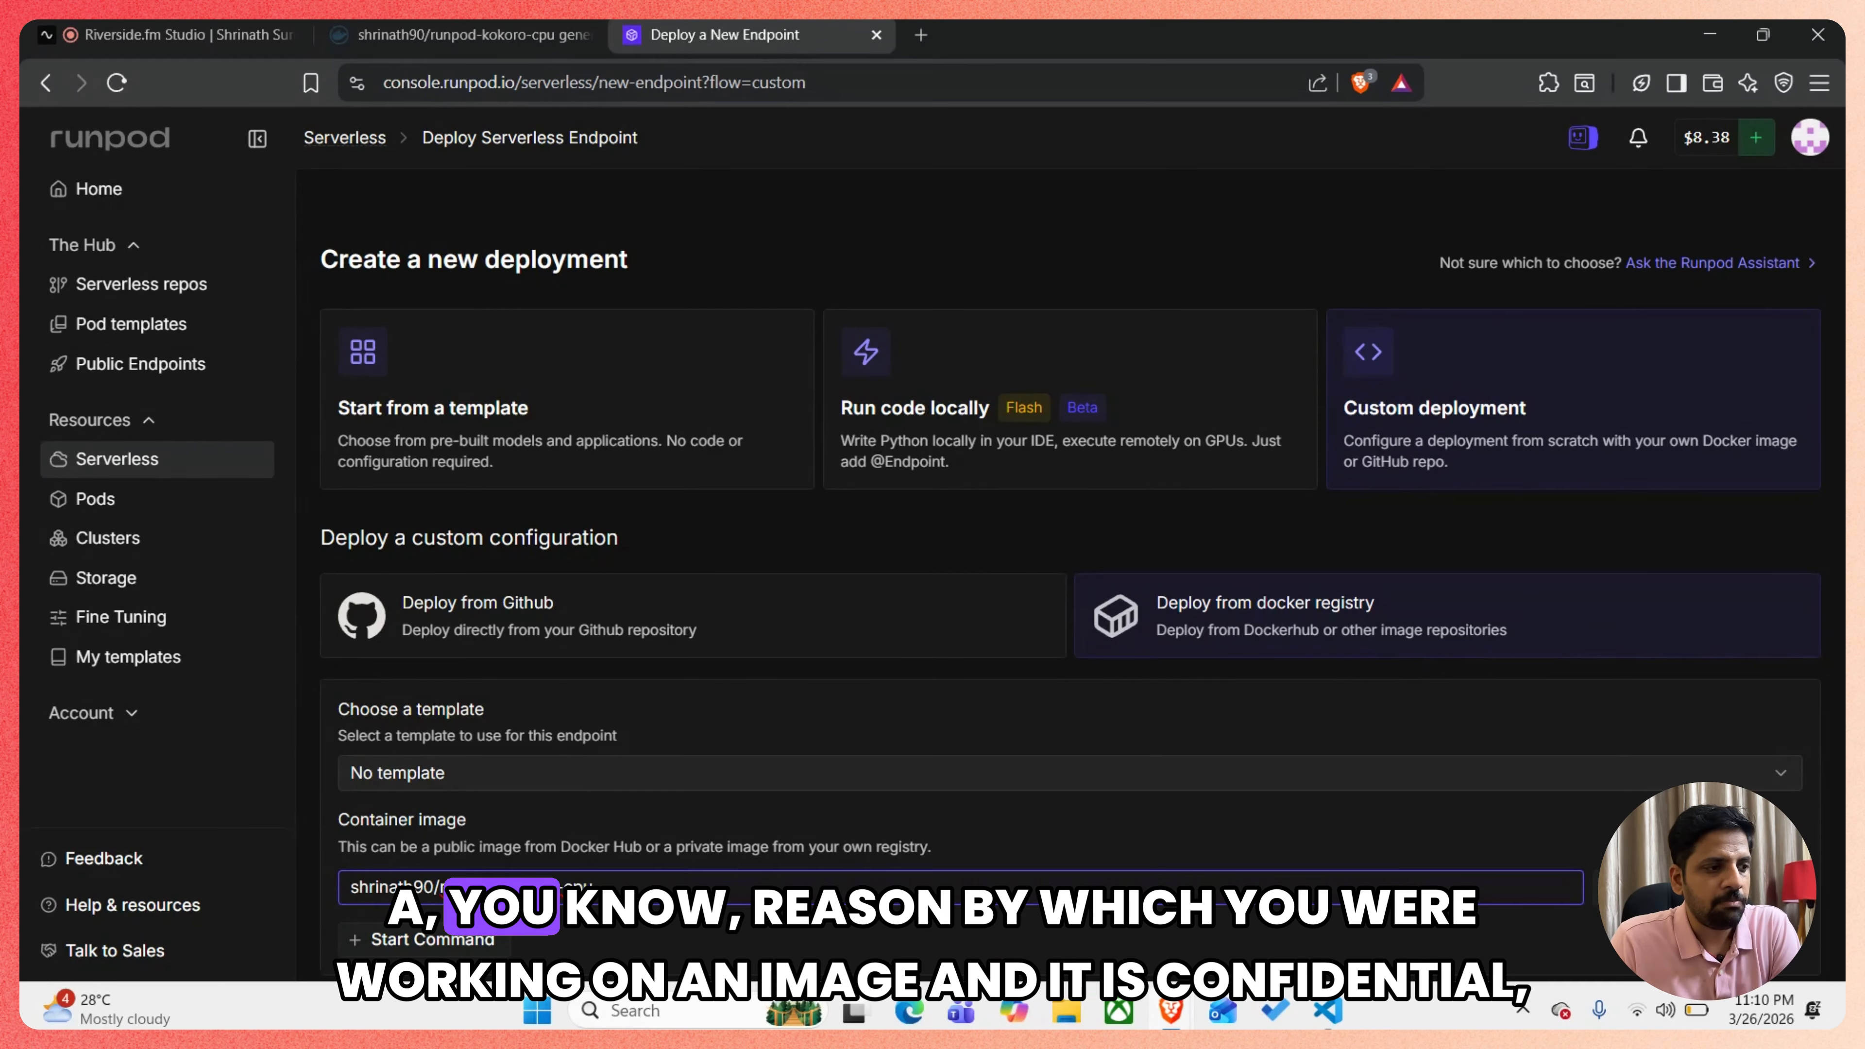
{"action": "key", "text": "ctrl+a"}
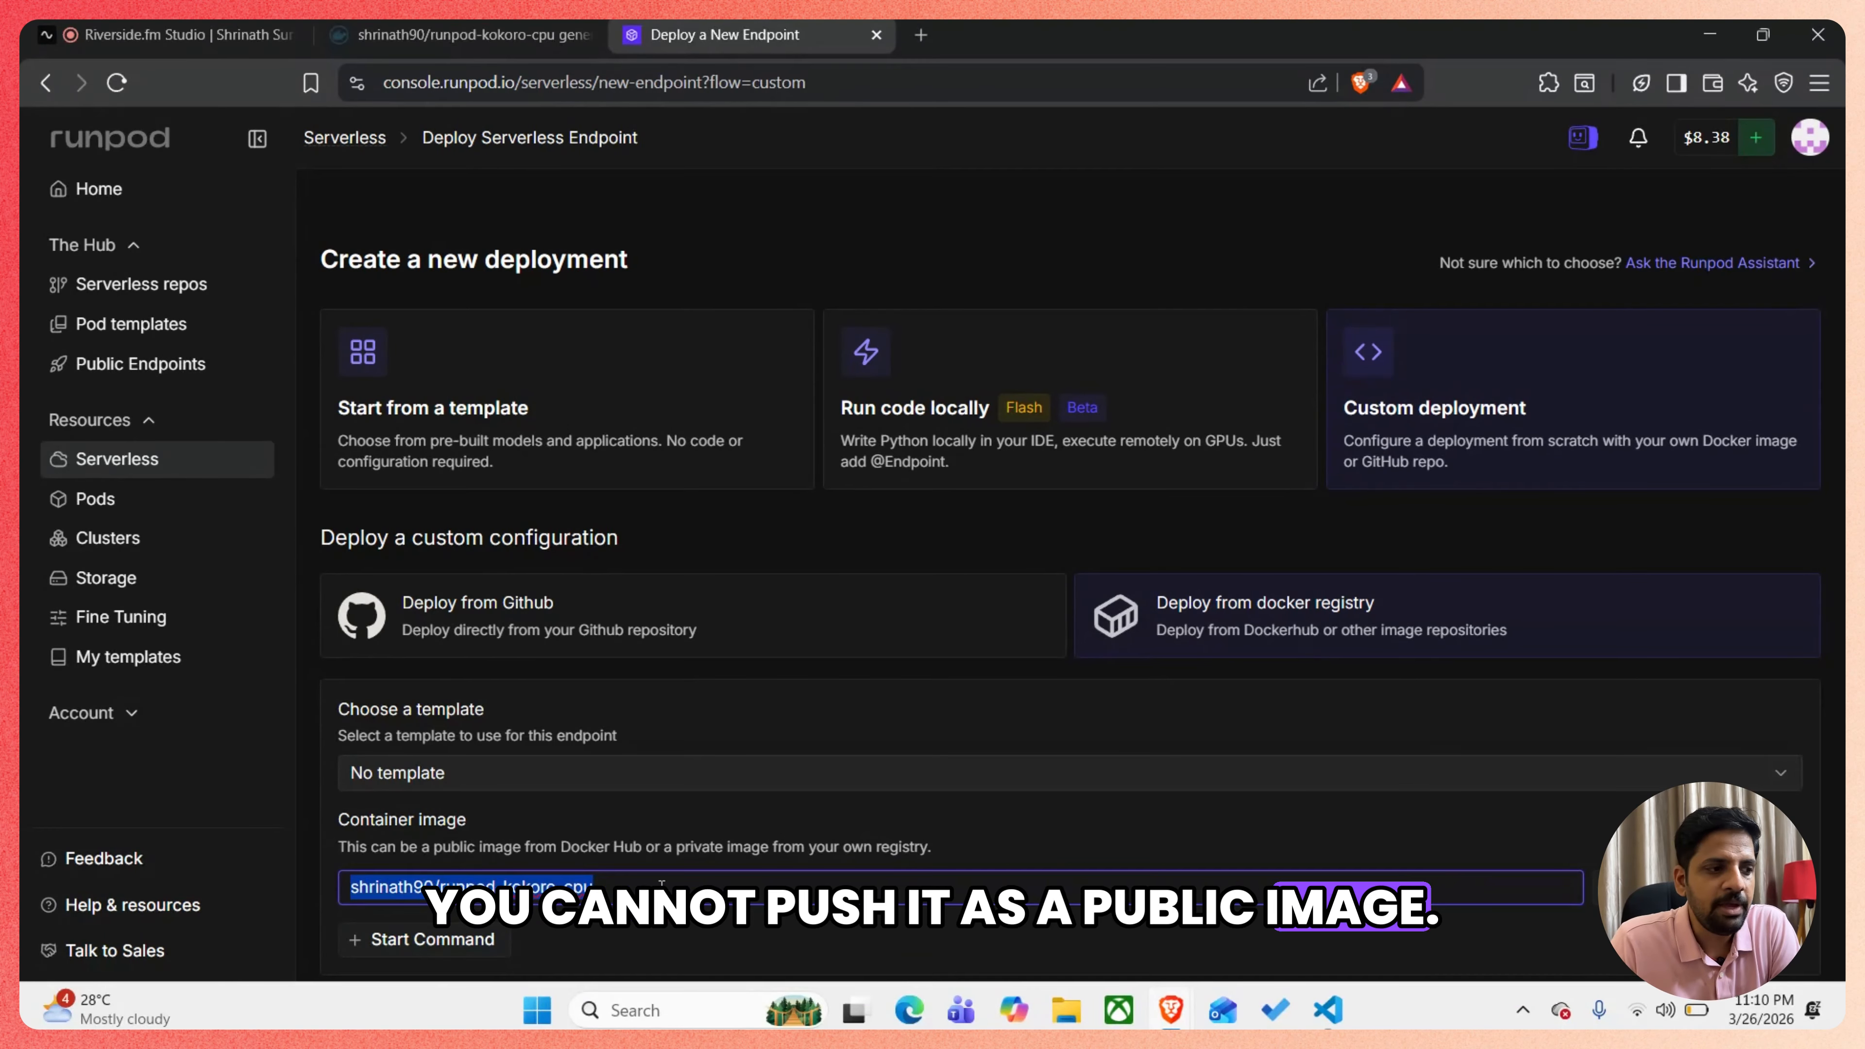
{"action": "left_click", "coordinate": [593, 887]}
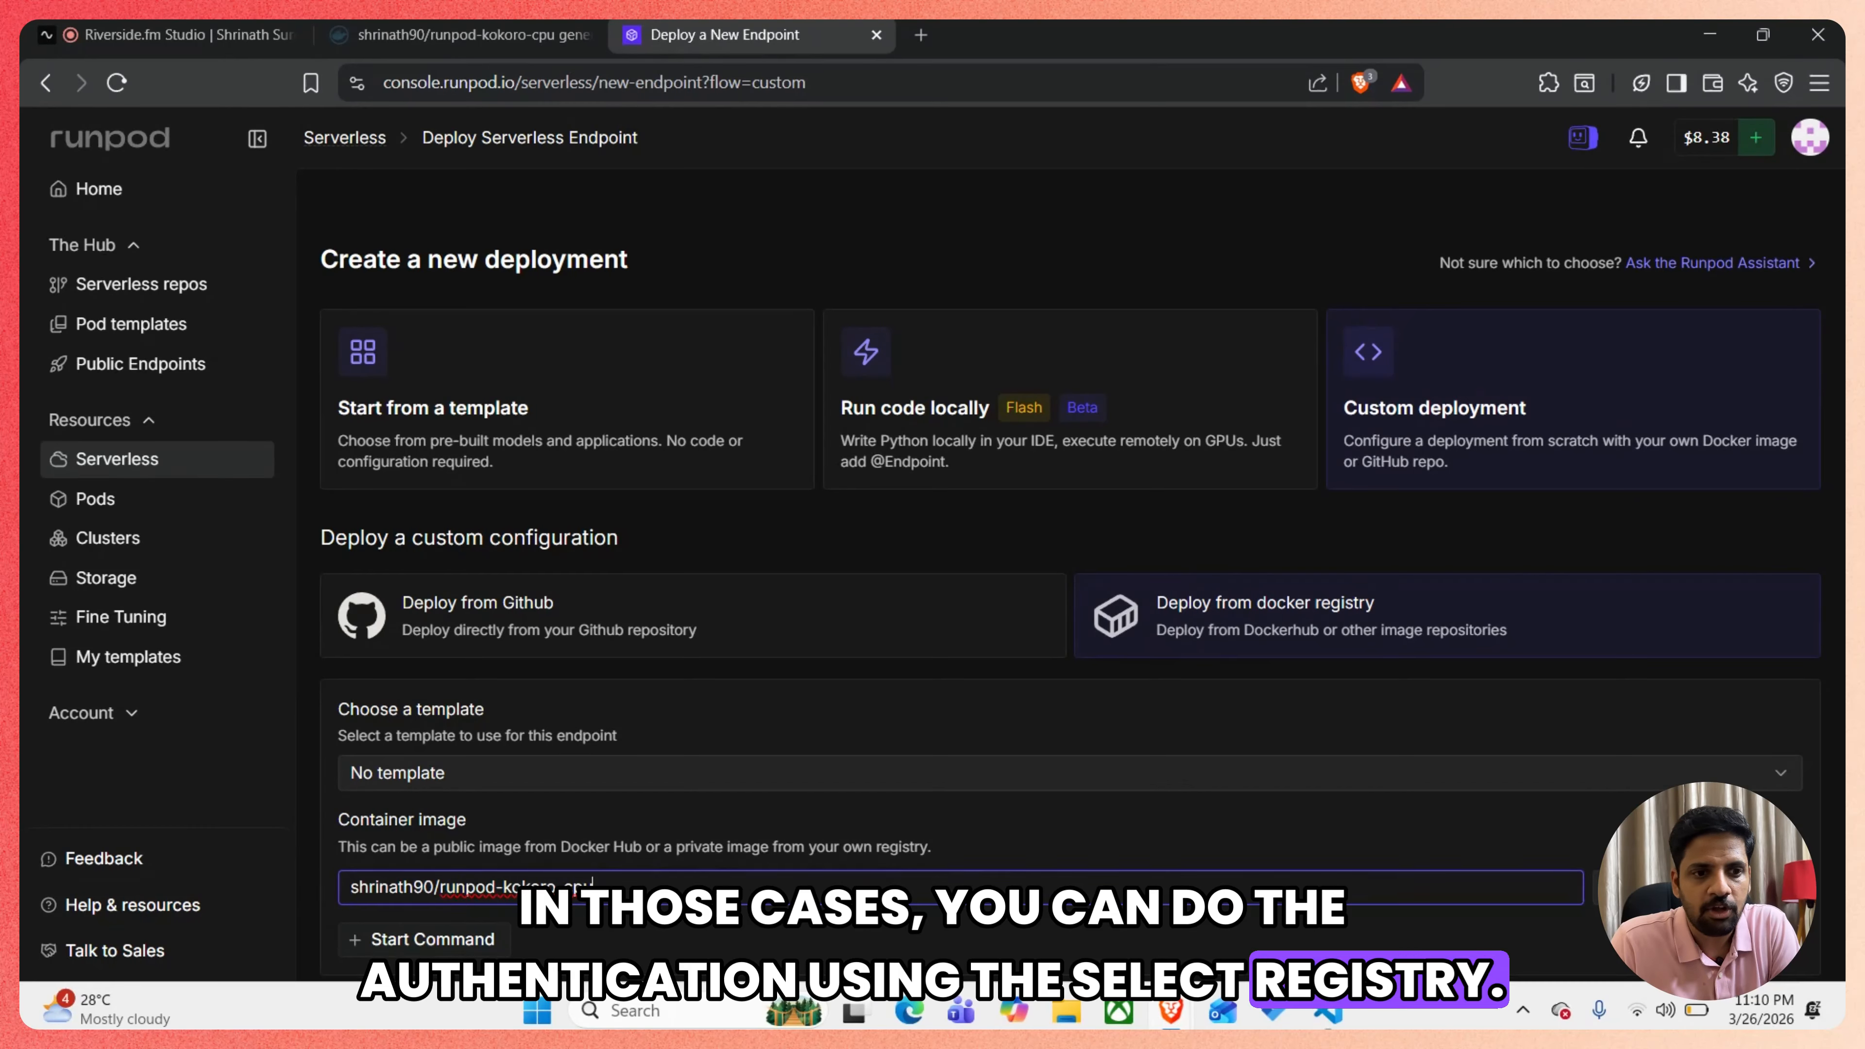
Choose the saved docker registry credentials for the container image
{"action": "left_click", "coordinate": [1698, 888]}
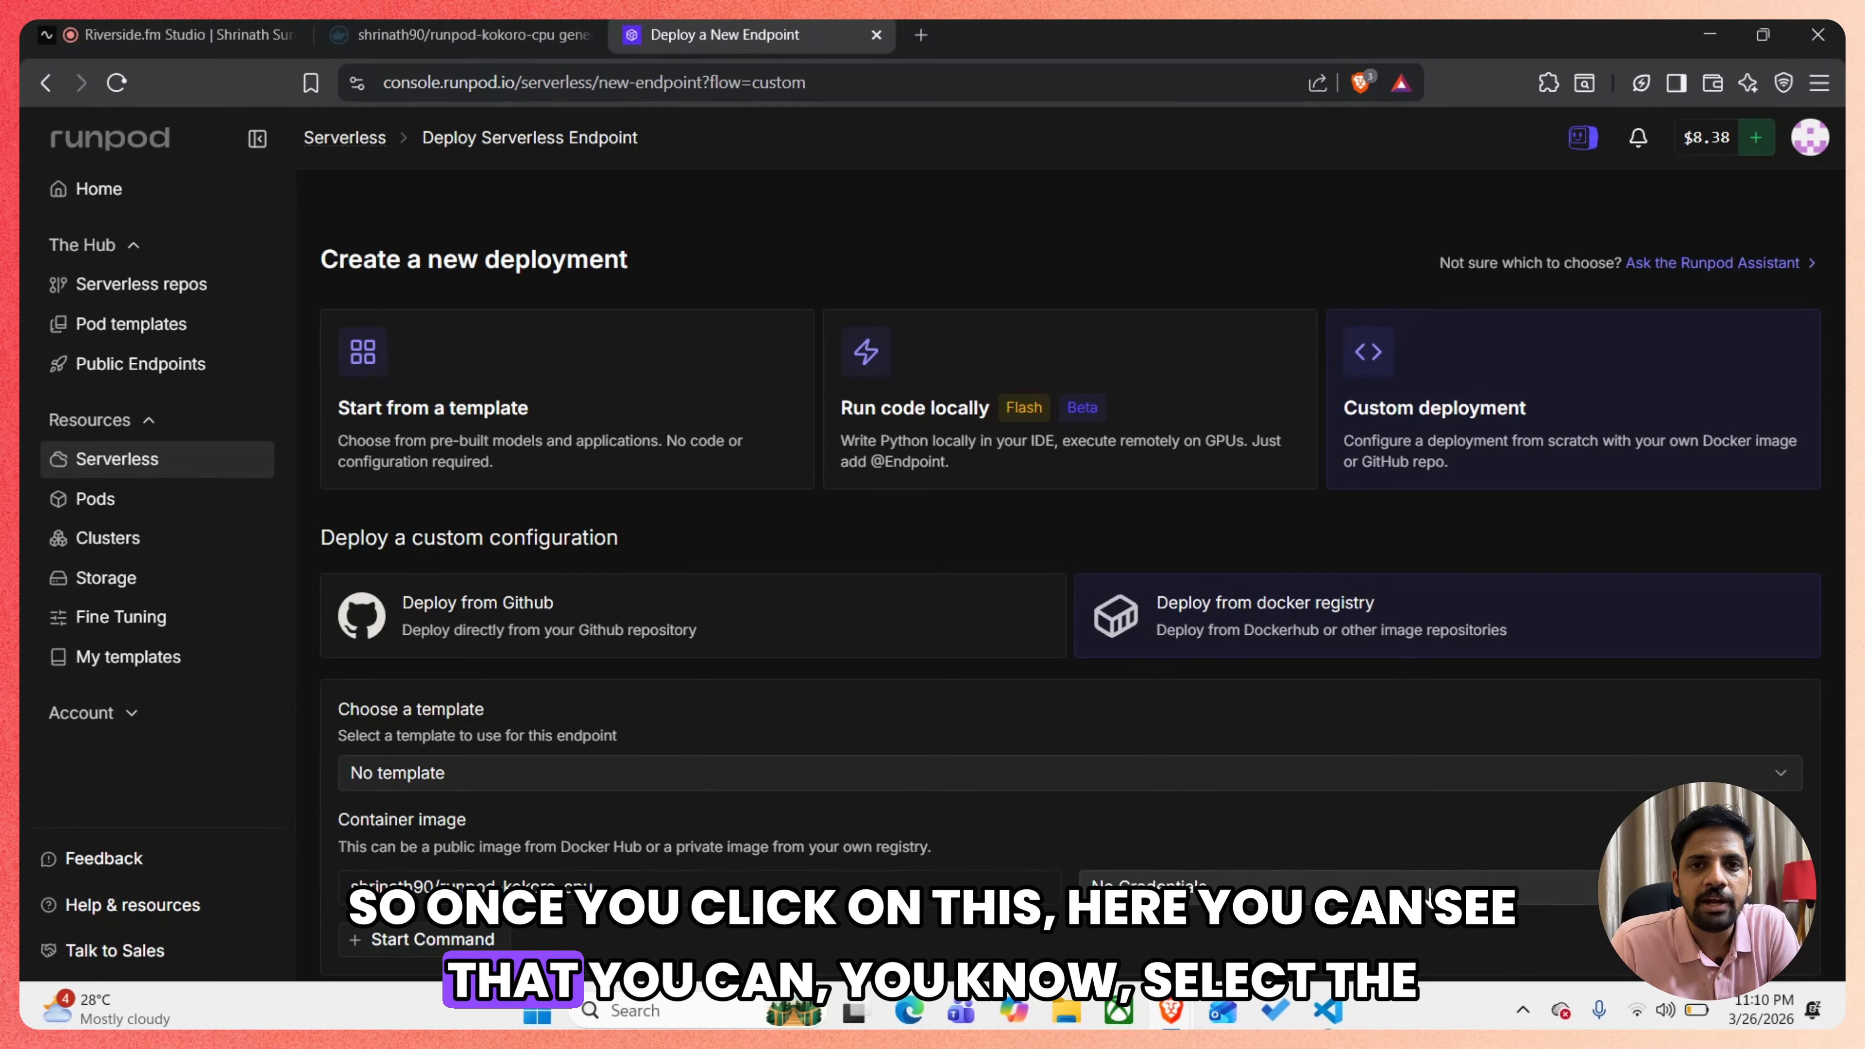
{"action": "left_click", "coordinate": [1412, 898]}
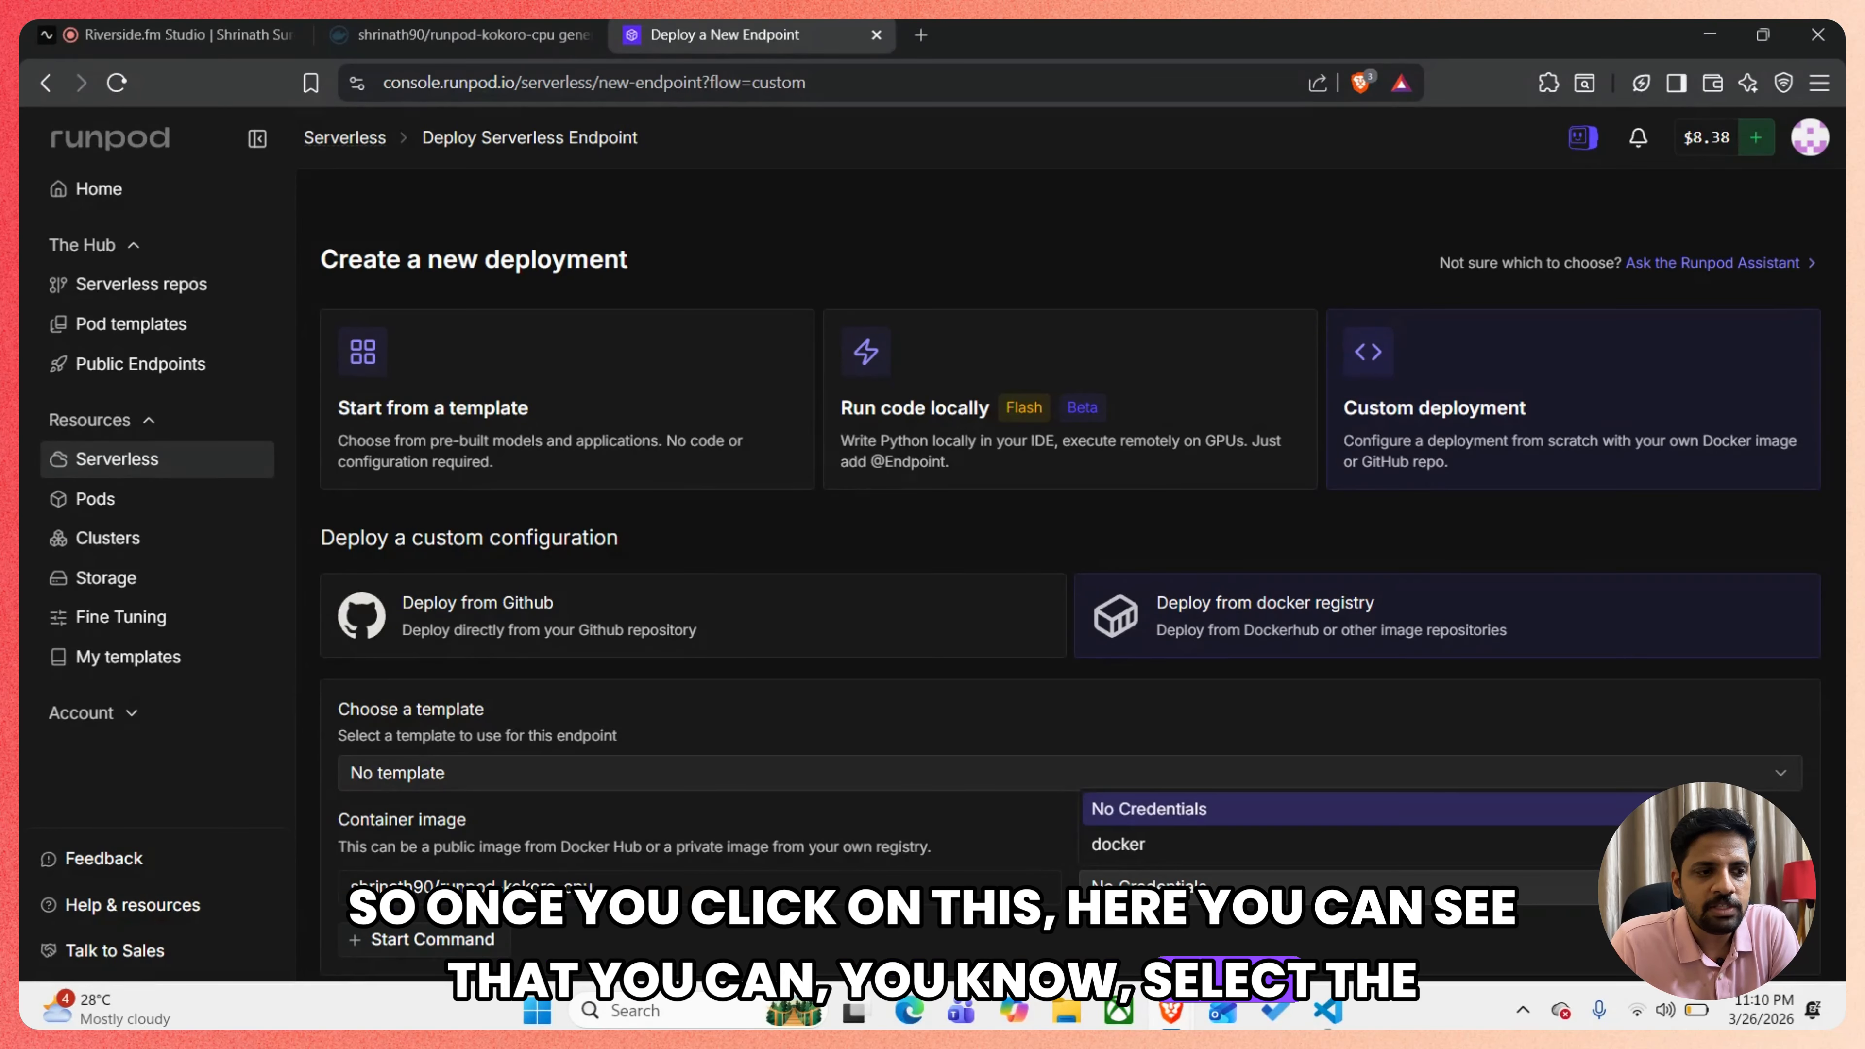
{"action": "left_click", "coordinate": [1314, 844]}
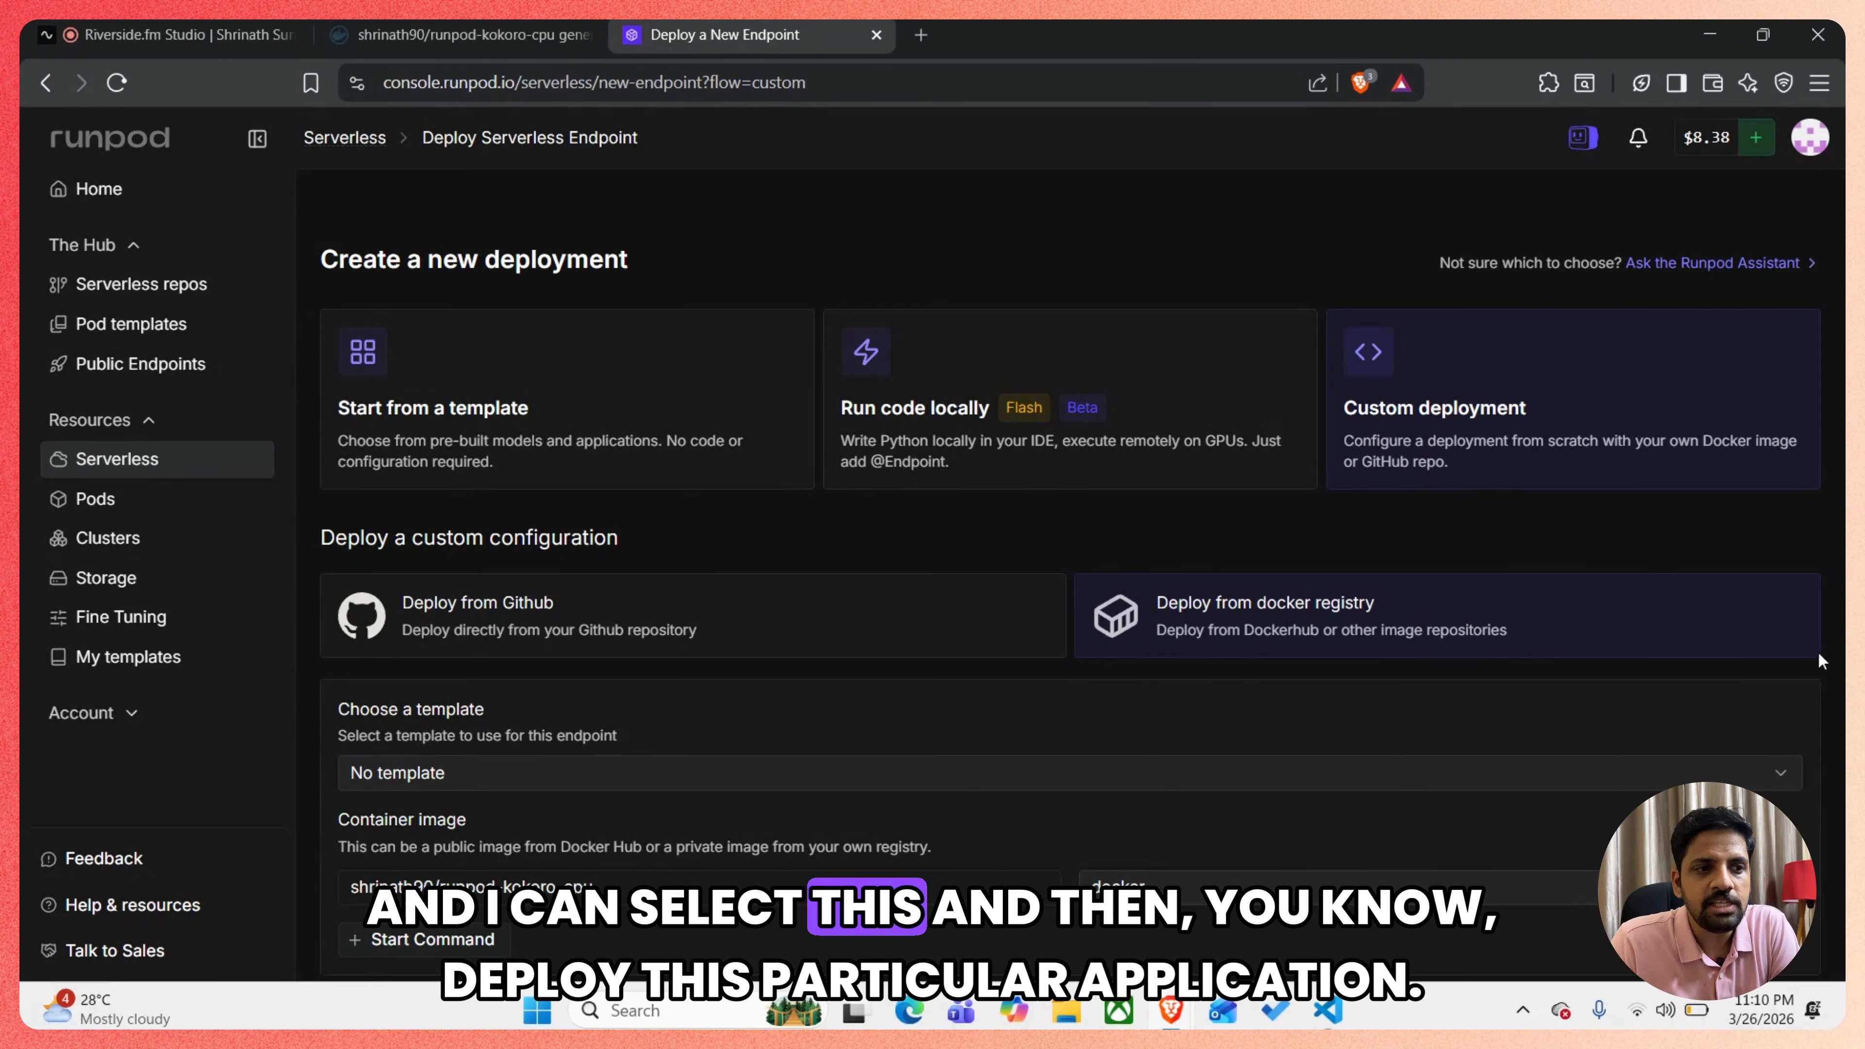
Name the endpoint kokoro-serverless
{"action": "scroll", "coordinate": [1070, 588], "scroll_direction": "down", "scroll_amount": 2}
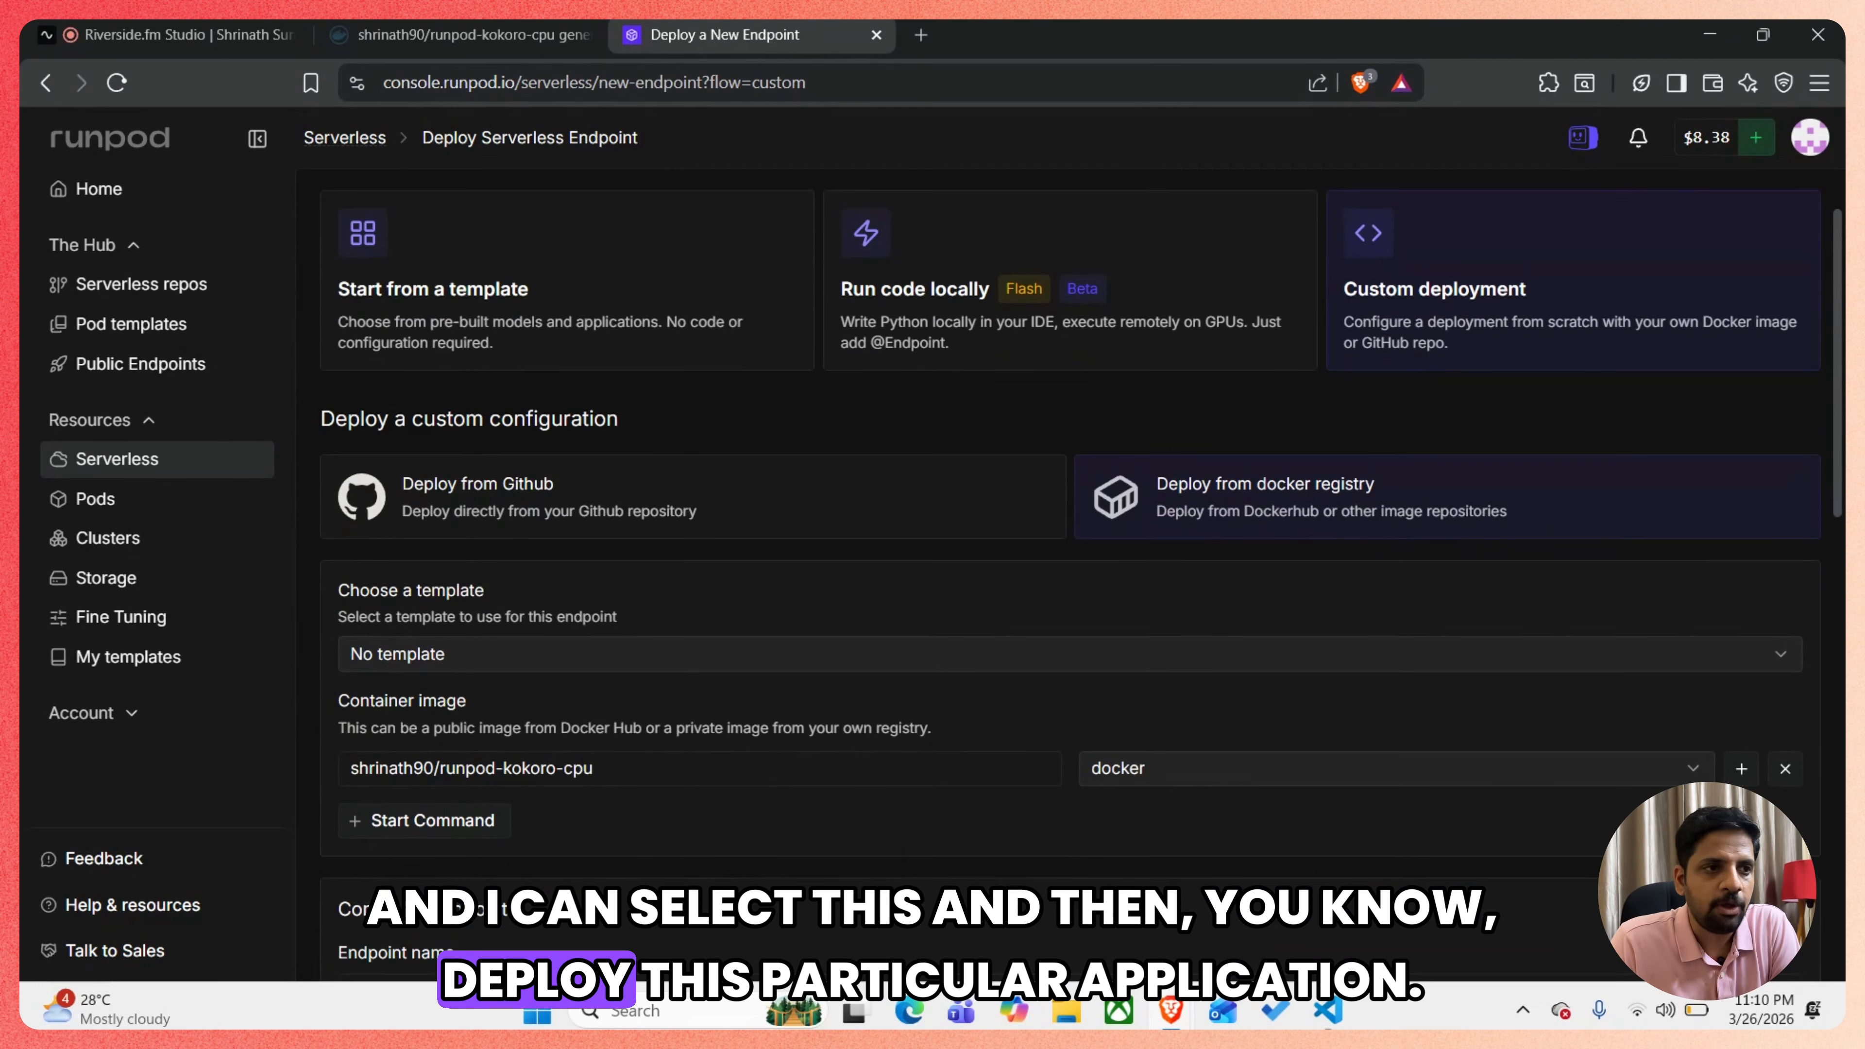
{"action": "scroll", "coordinate": [1234, 860], "scroll_direction": "down", "scroll_amount": 5}
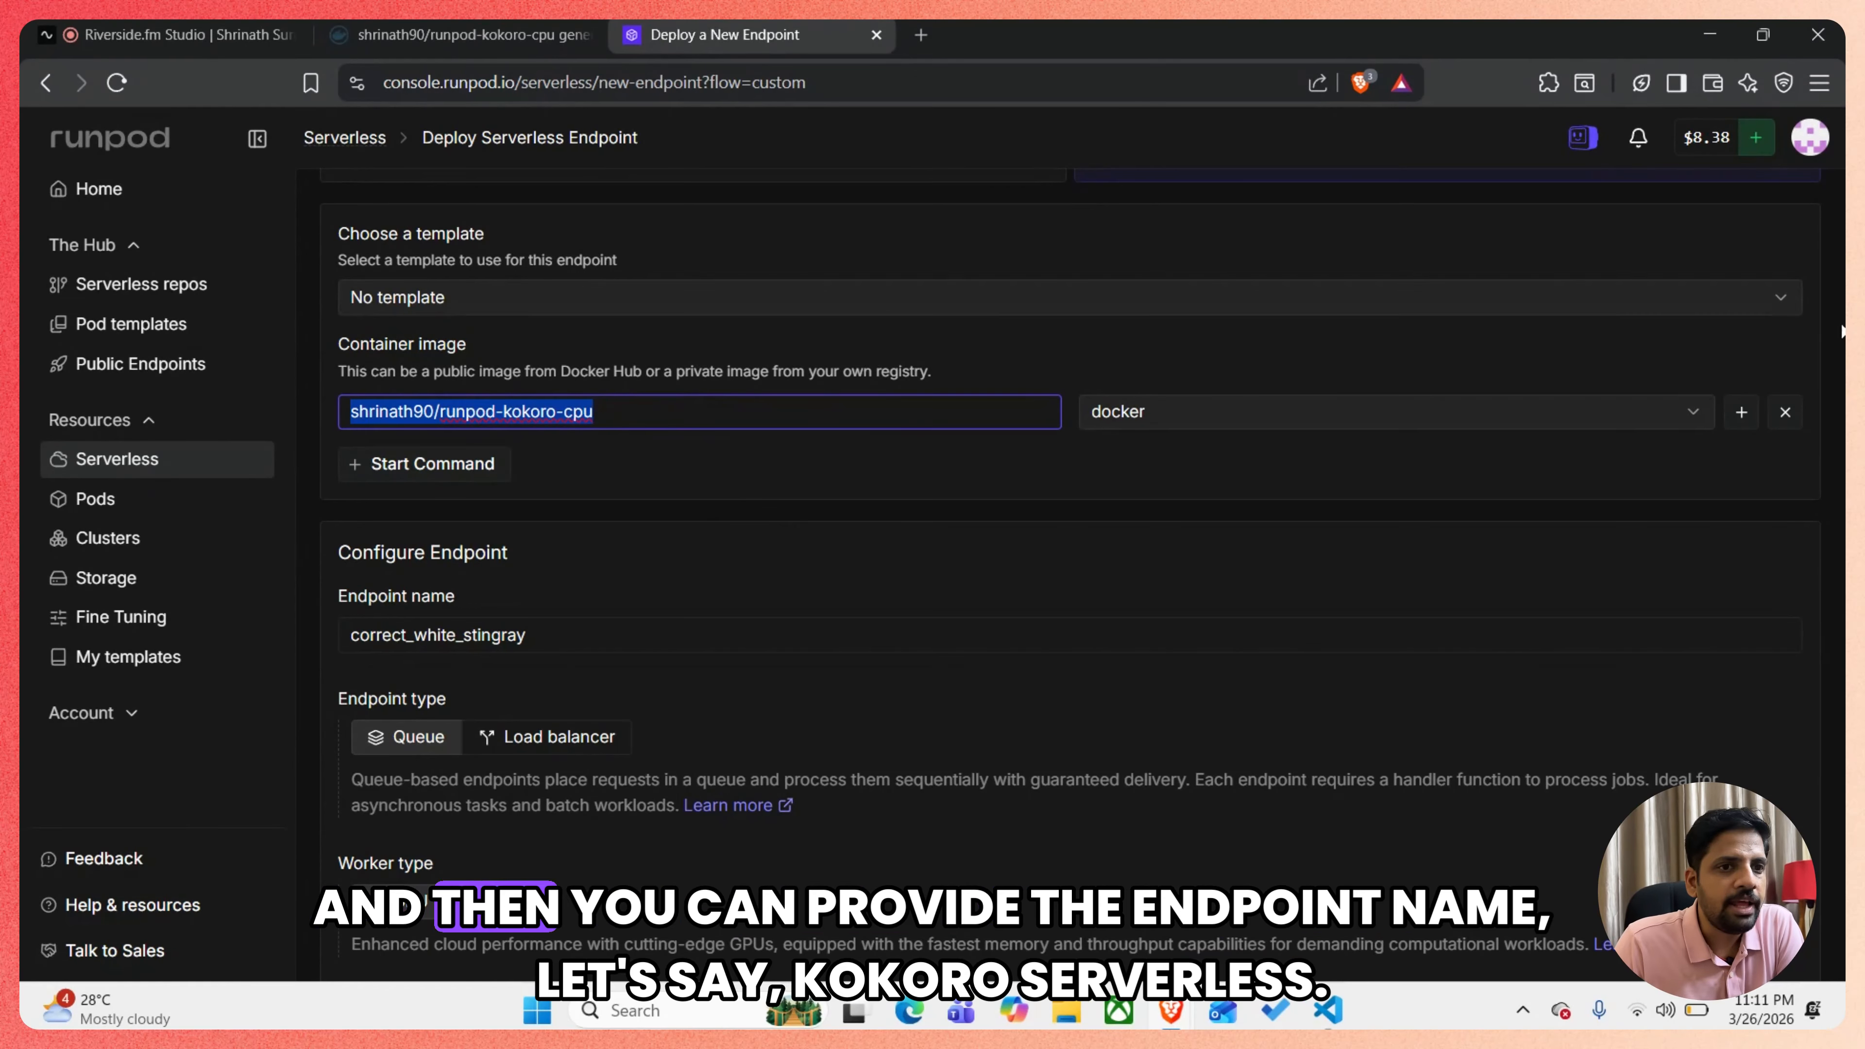
{"action": "left_click", "coordinate": [389, 606]}
{"action": "left_click_drag", "start_coordinate": [389, 607], "coordinate": [210, 565]}
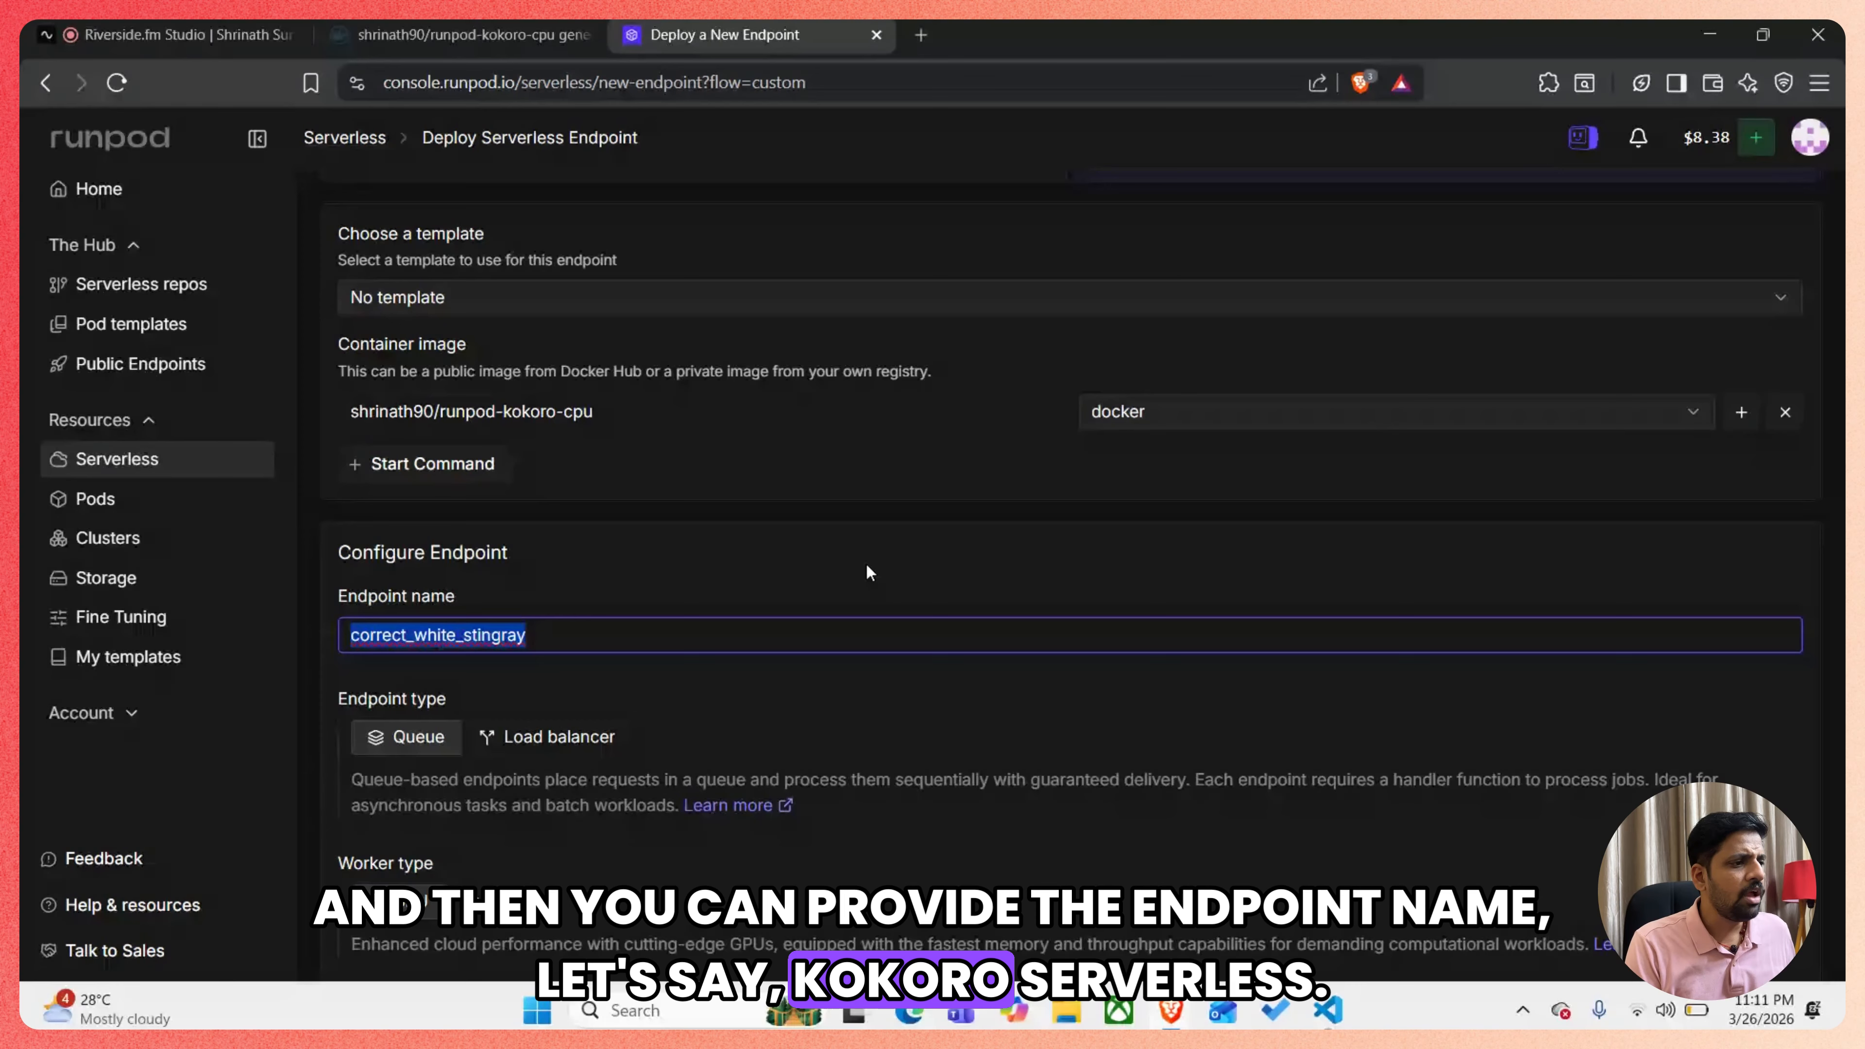
{"action": "type", "text": "kokoro-serverless"}
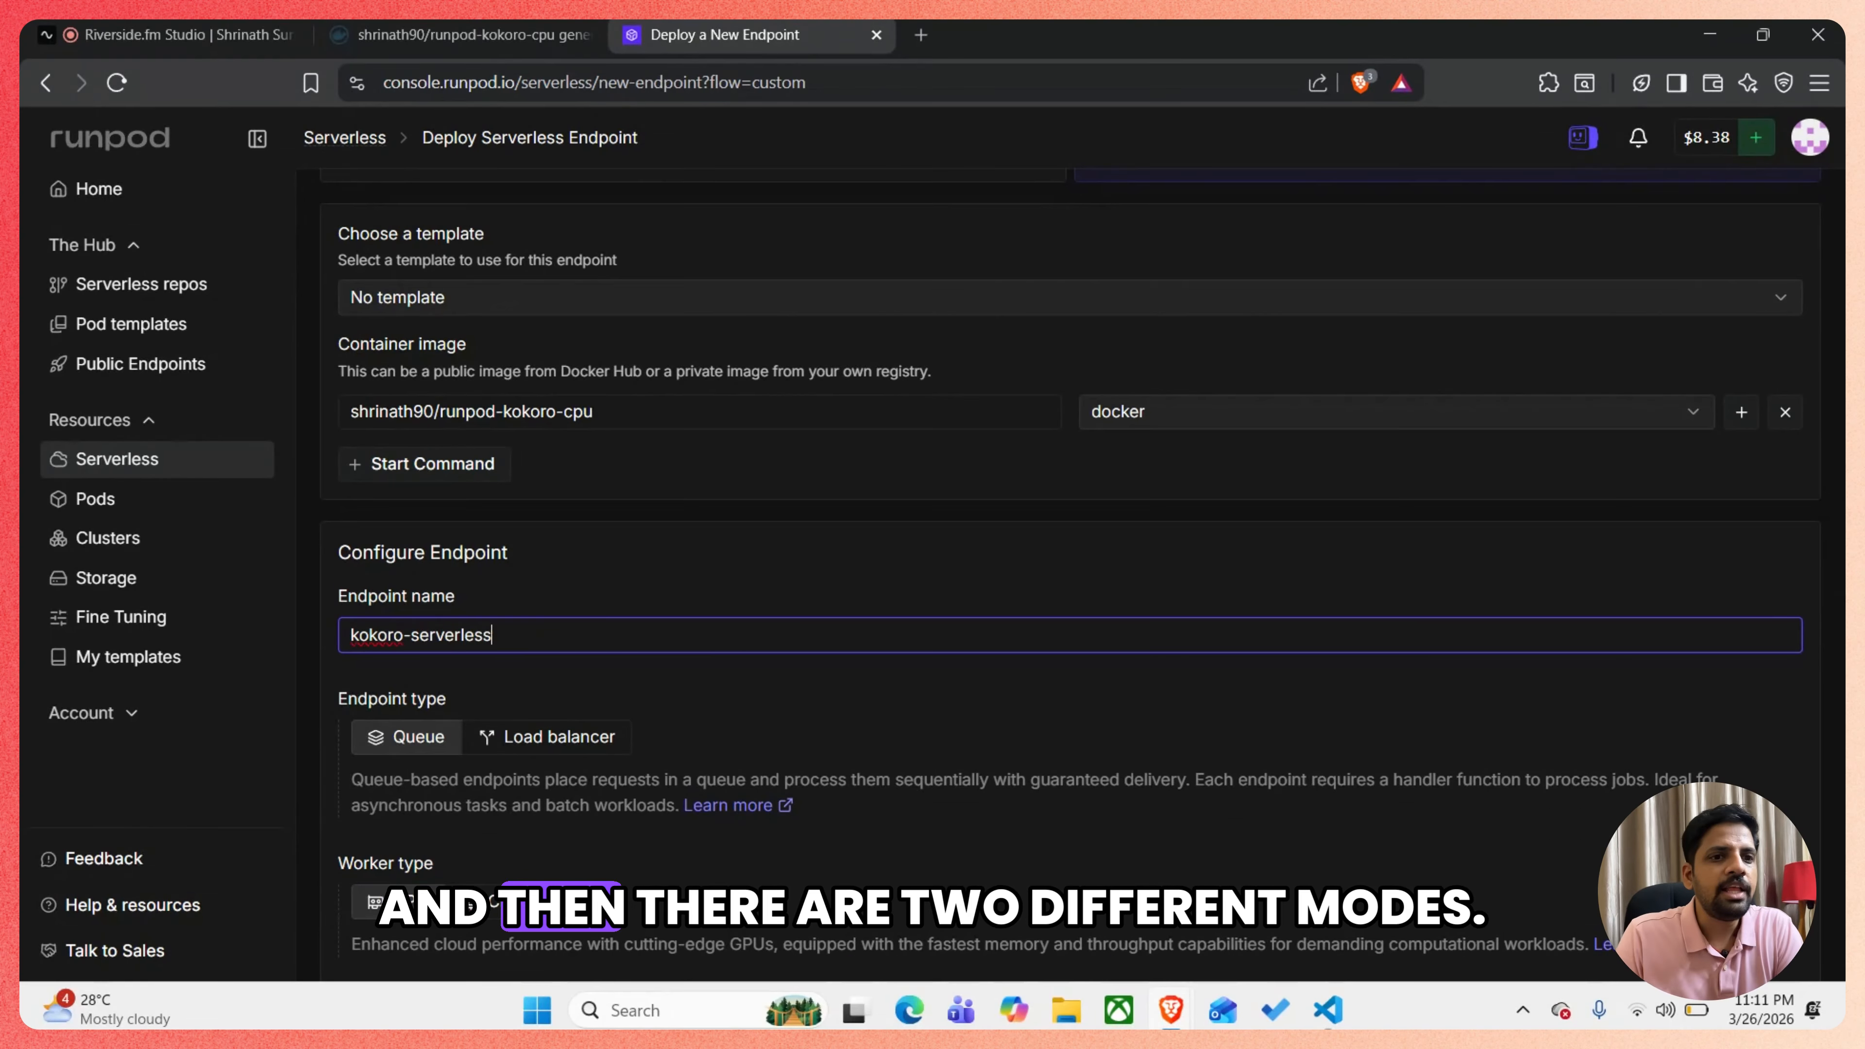
Set the endpoint type to Load balancer and read its note on HTTP framework support
{"action": "scroll", "coordinate": [1836, 561], "scroll_direction": "down", "scroll_amount": 2}
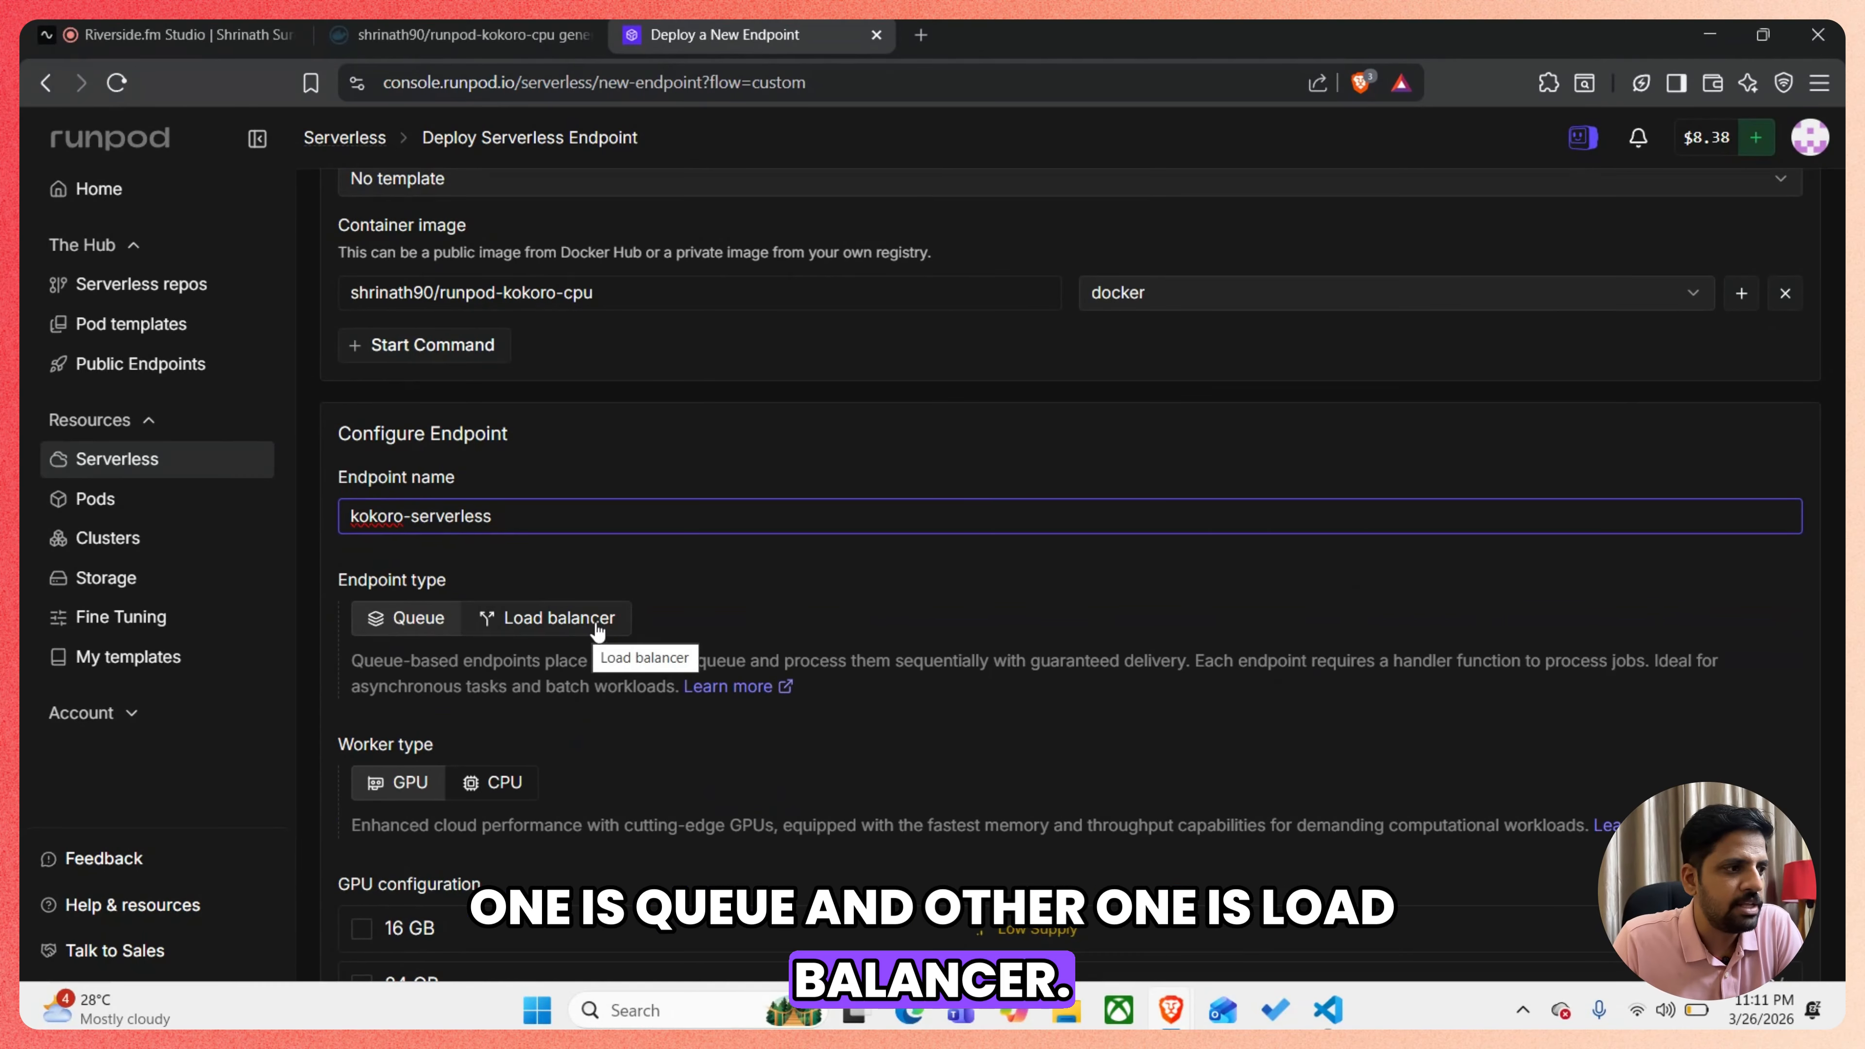
{"action": "left_click", "coordinate": [578, 619]}
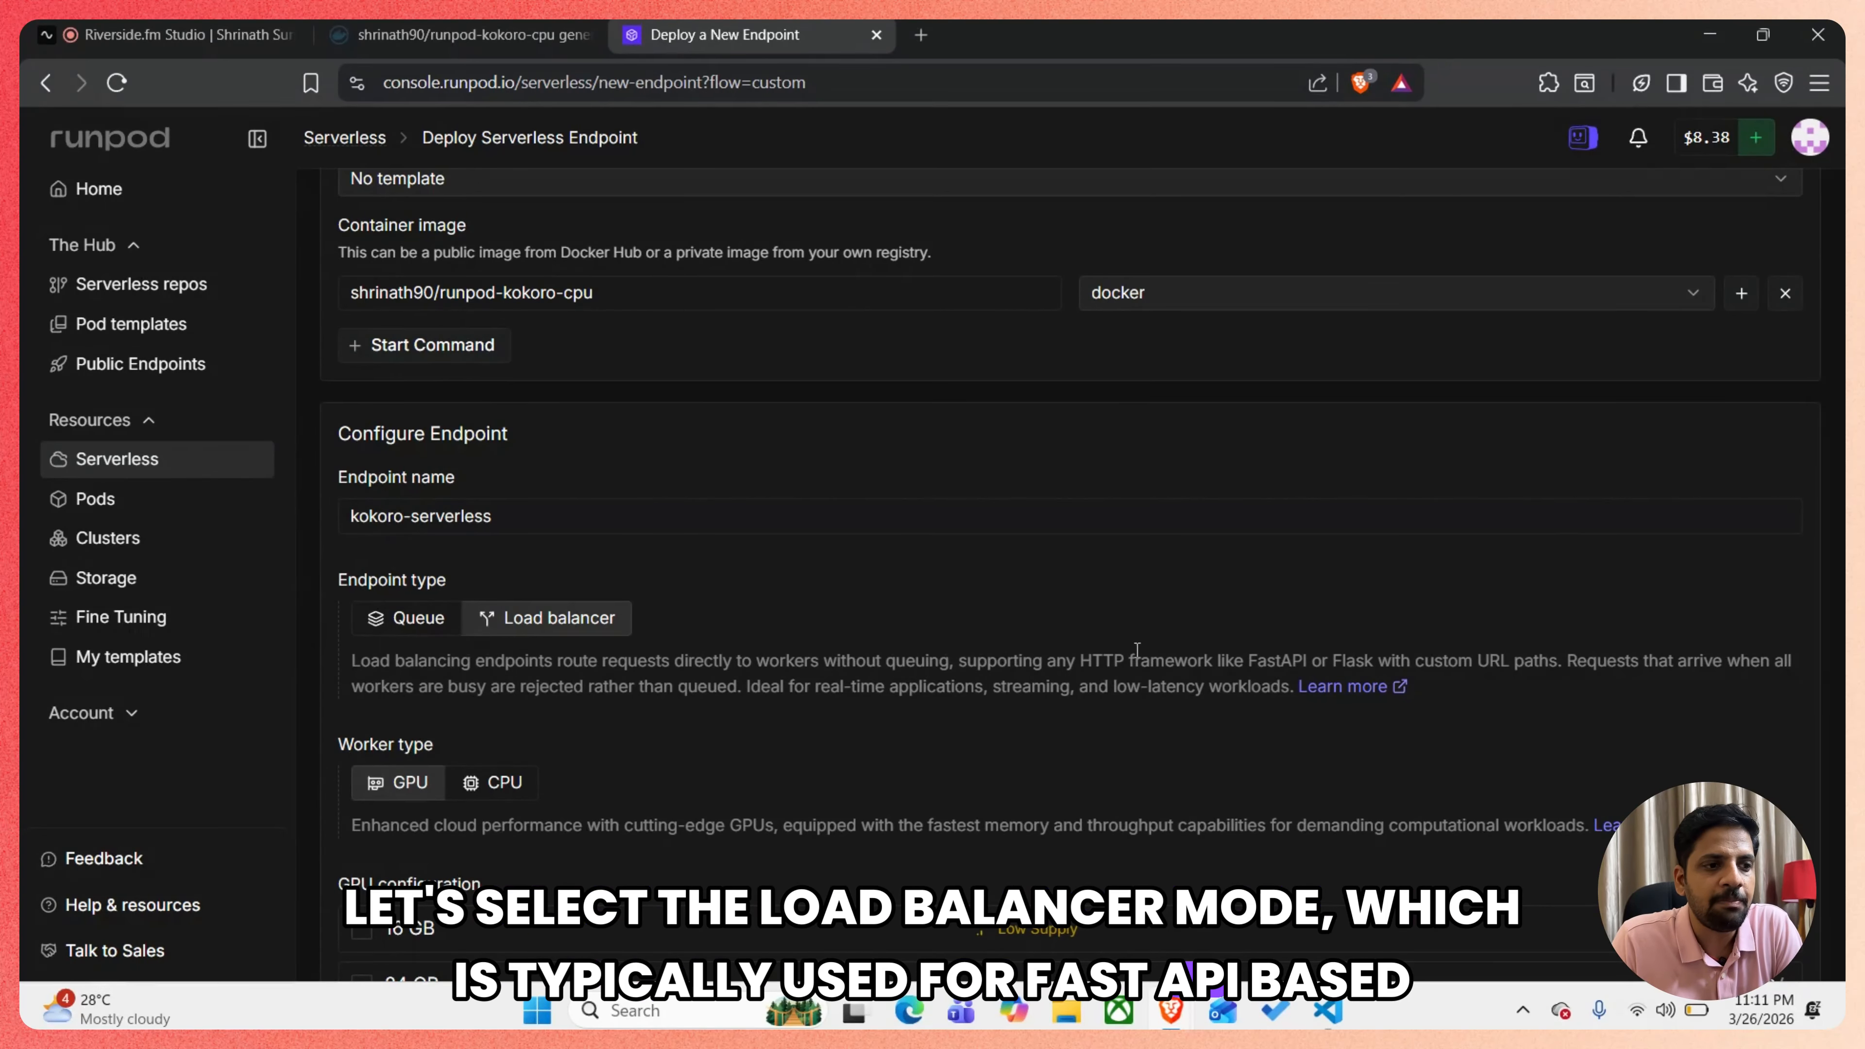
{"action": "left_click_drag", "start_coordinate": [1248, 661], "coordinate": [1413, 660]}
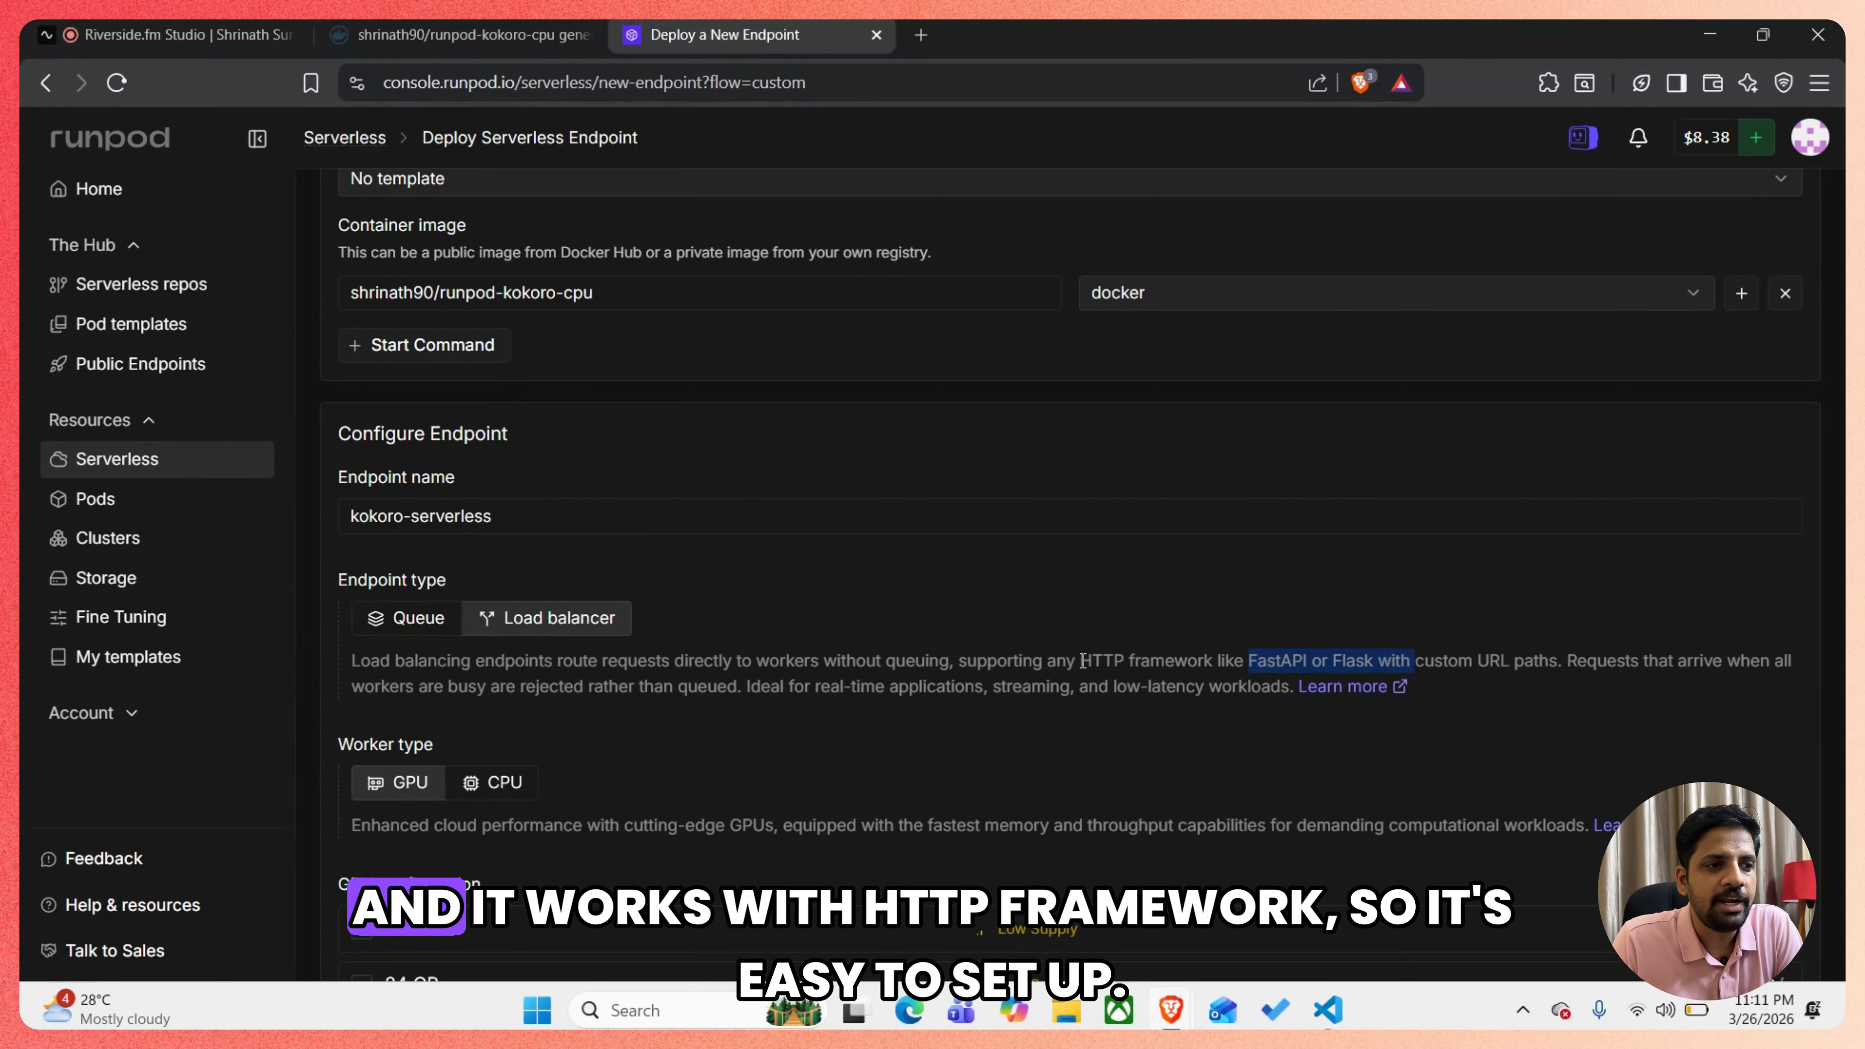
{"action": "left_click_drag", "start_coordinate": [1079, 659], "coordinate": [1457, 656]}
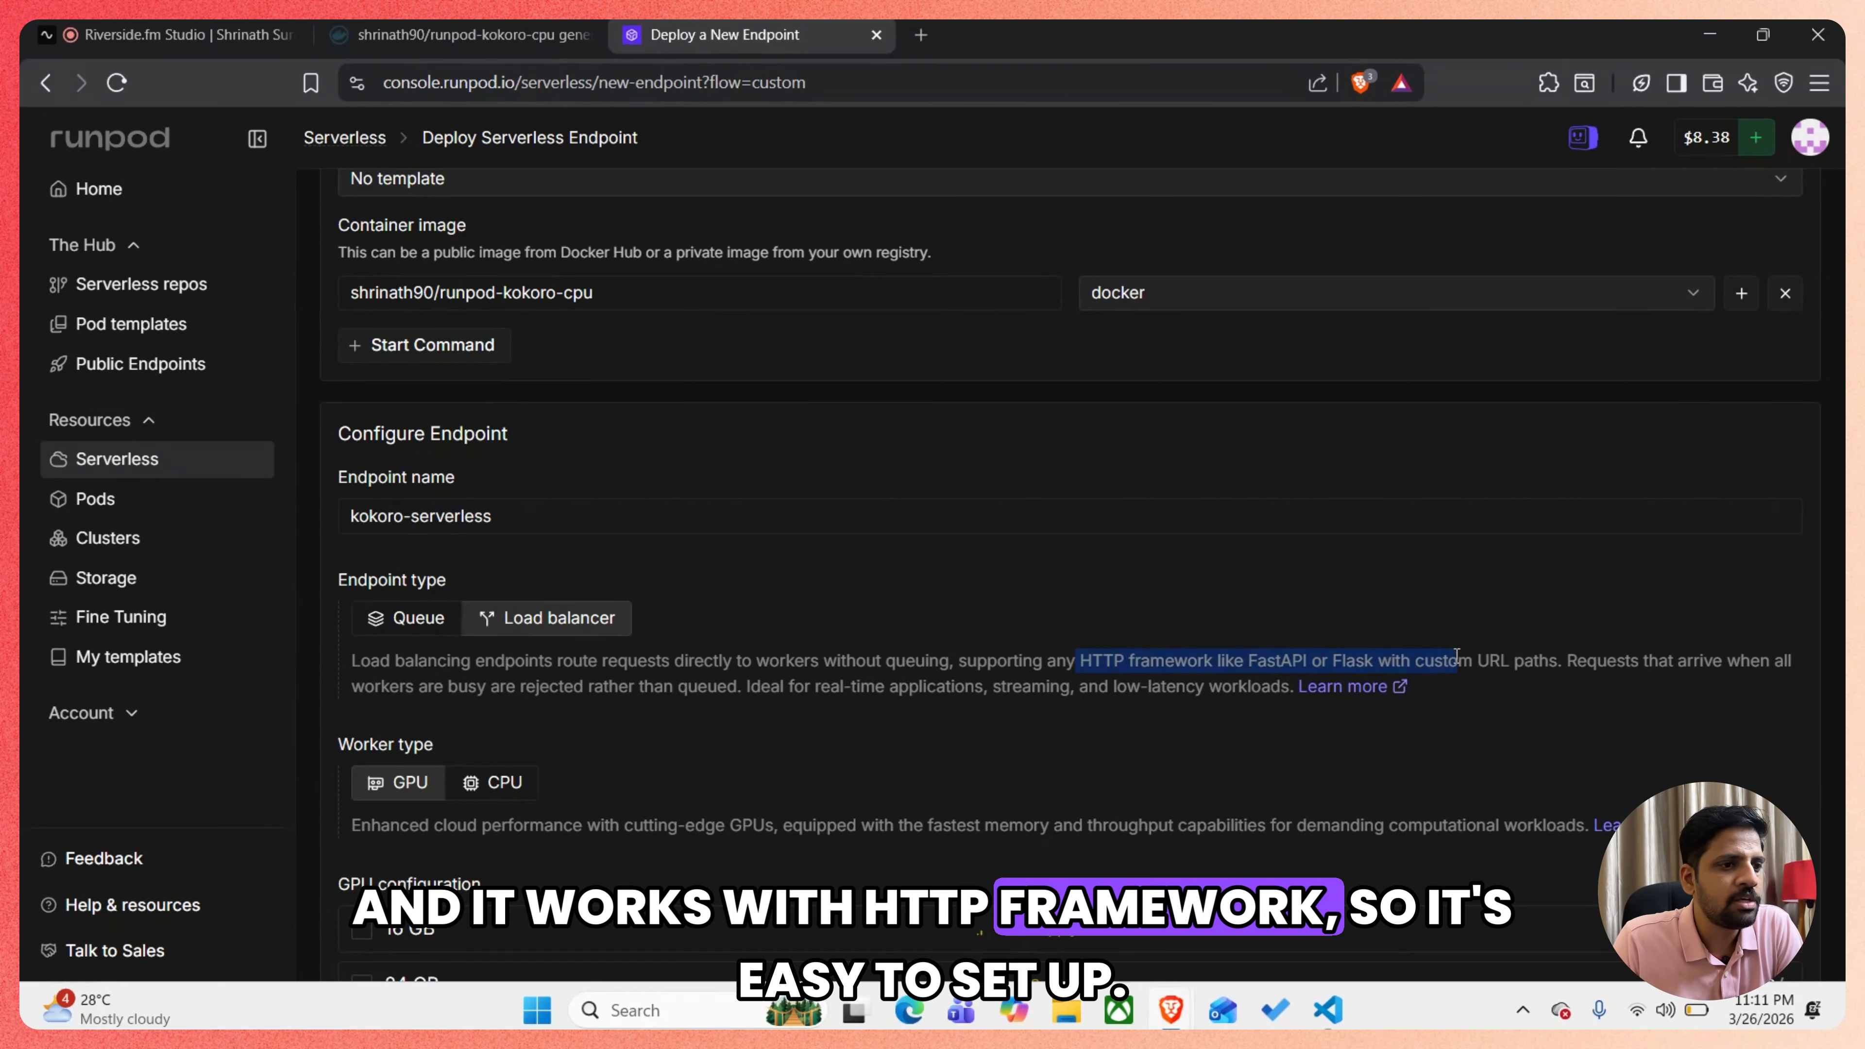
{"action": "left_click", "coordinate": [909, 655]}
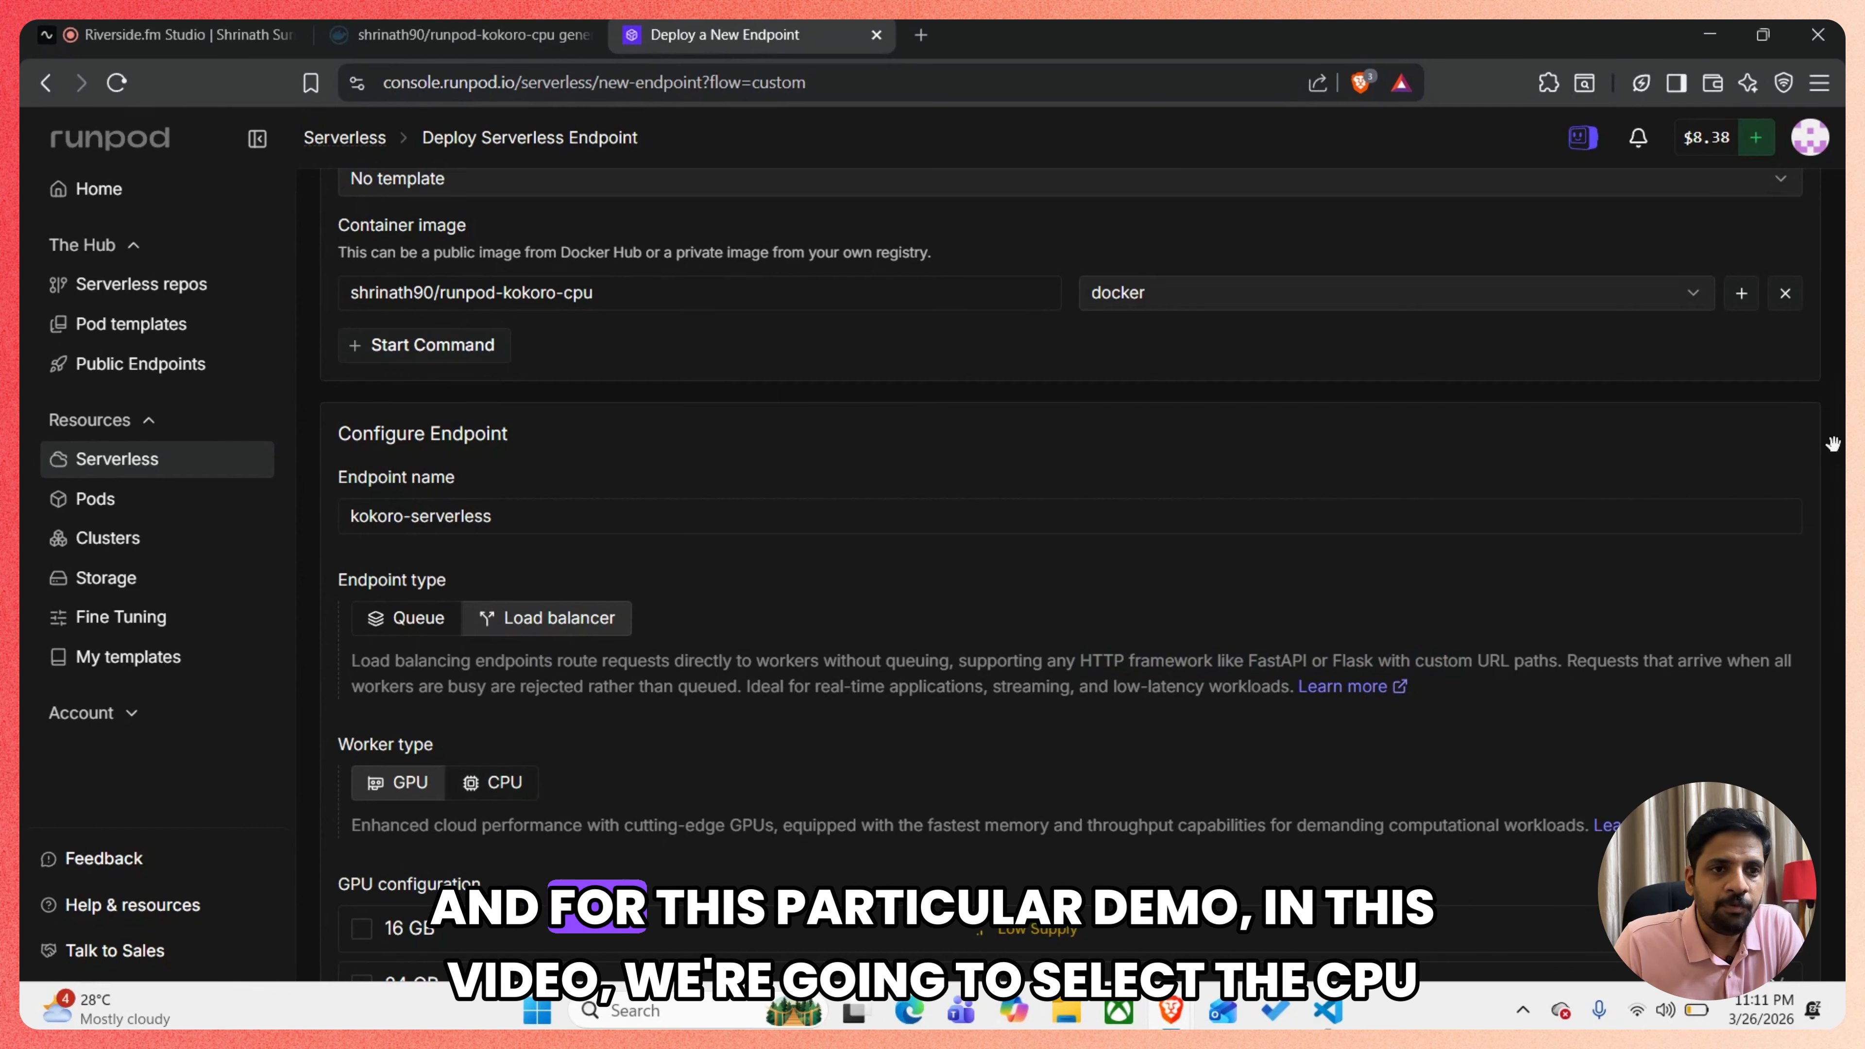
Set the worker type to CPU and choose the CPU5 Compute-Optimized instance with 4 vCPUs and 8 GB RAM
{"action": "left_click_drag", "start_coordinate": [1834, 477], "coordinate": [1577, 572]}
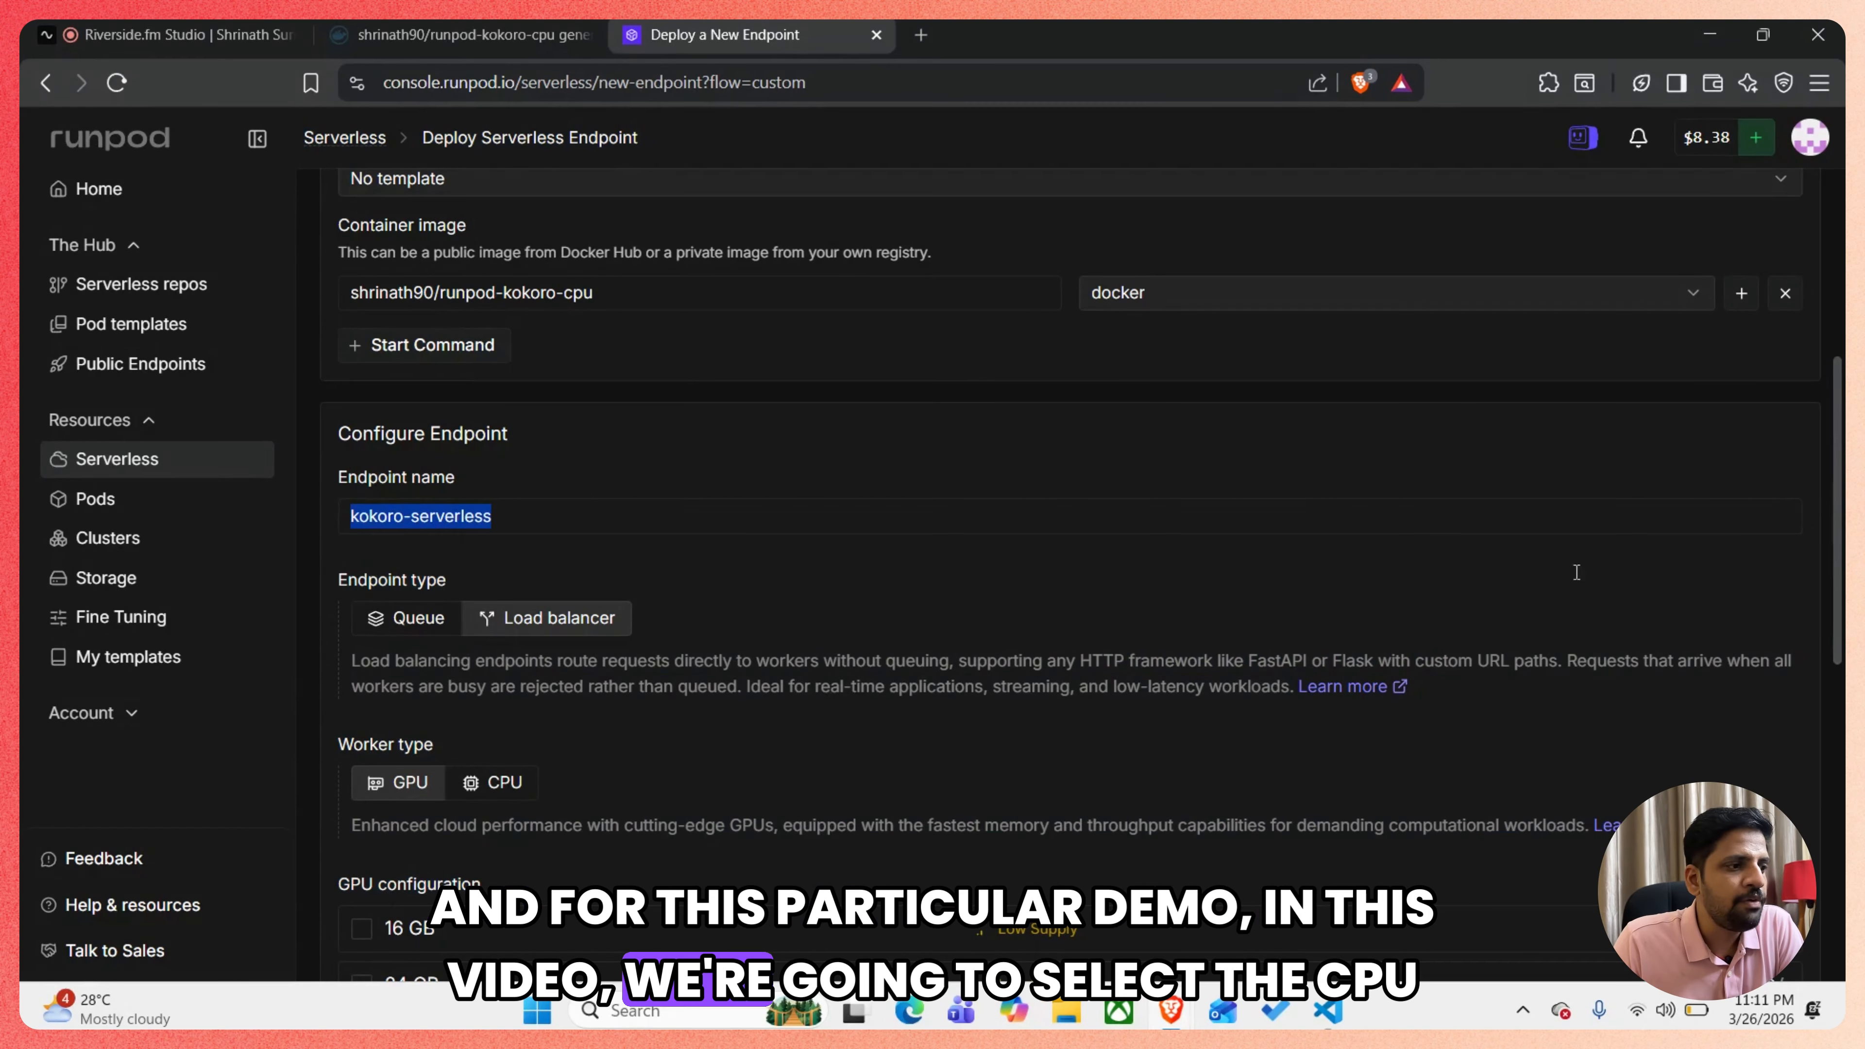
{"action": "left_click", "coordinate": [469, 783]}
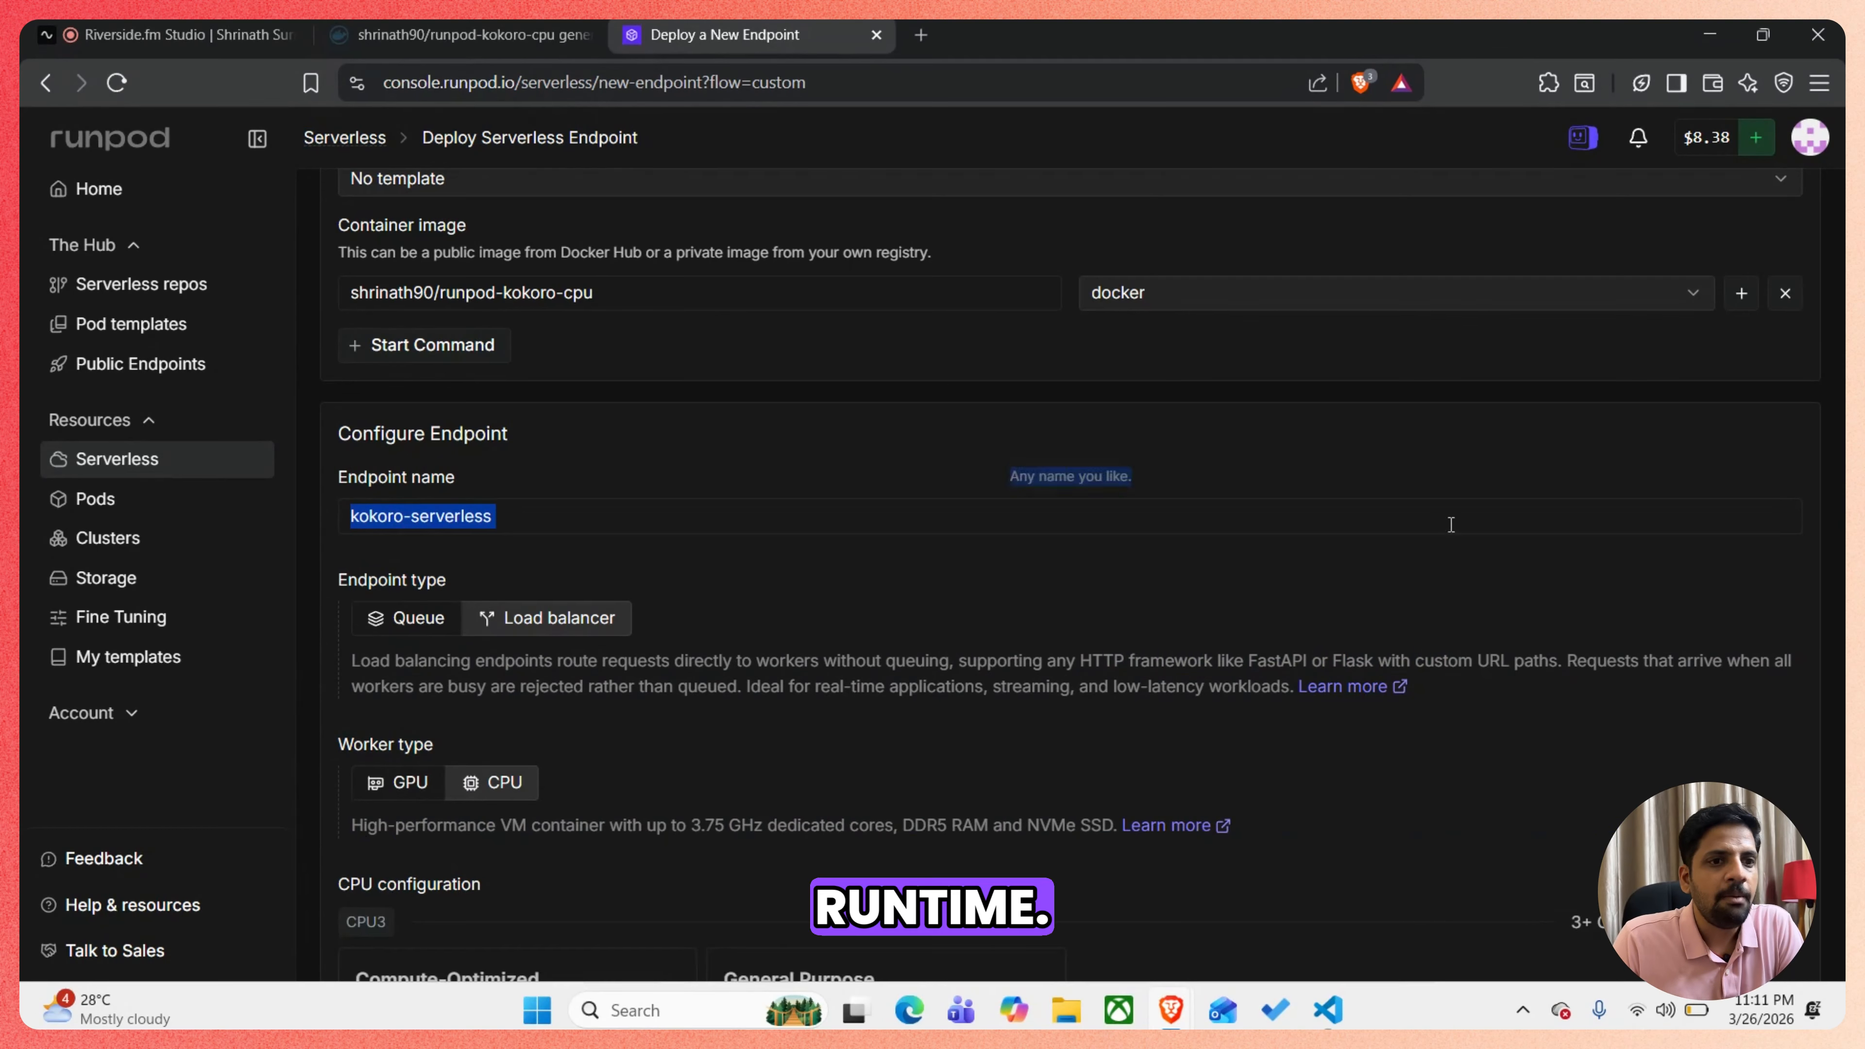
{"action": "scroll", "coordinate": [424, 619], "scroll_direction": "down", "scroll_amount": 3}
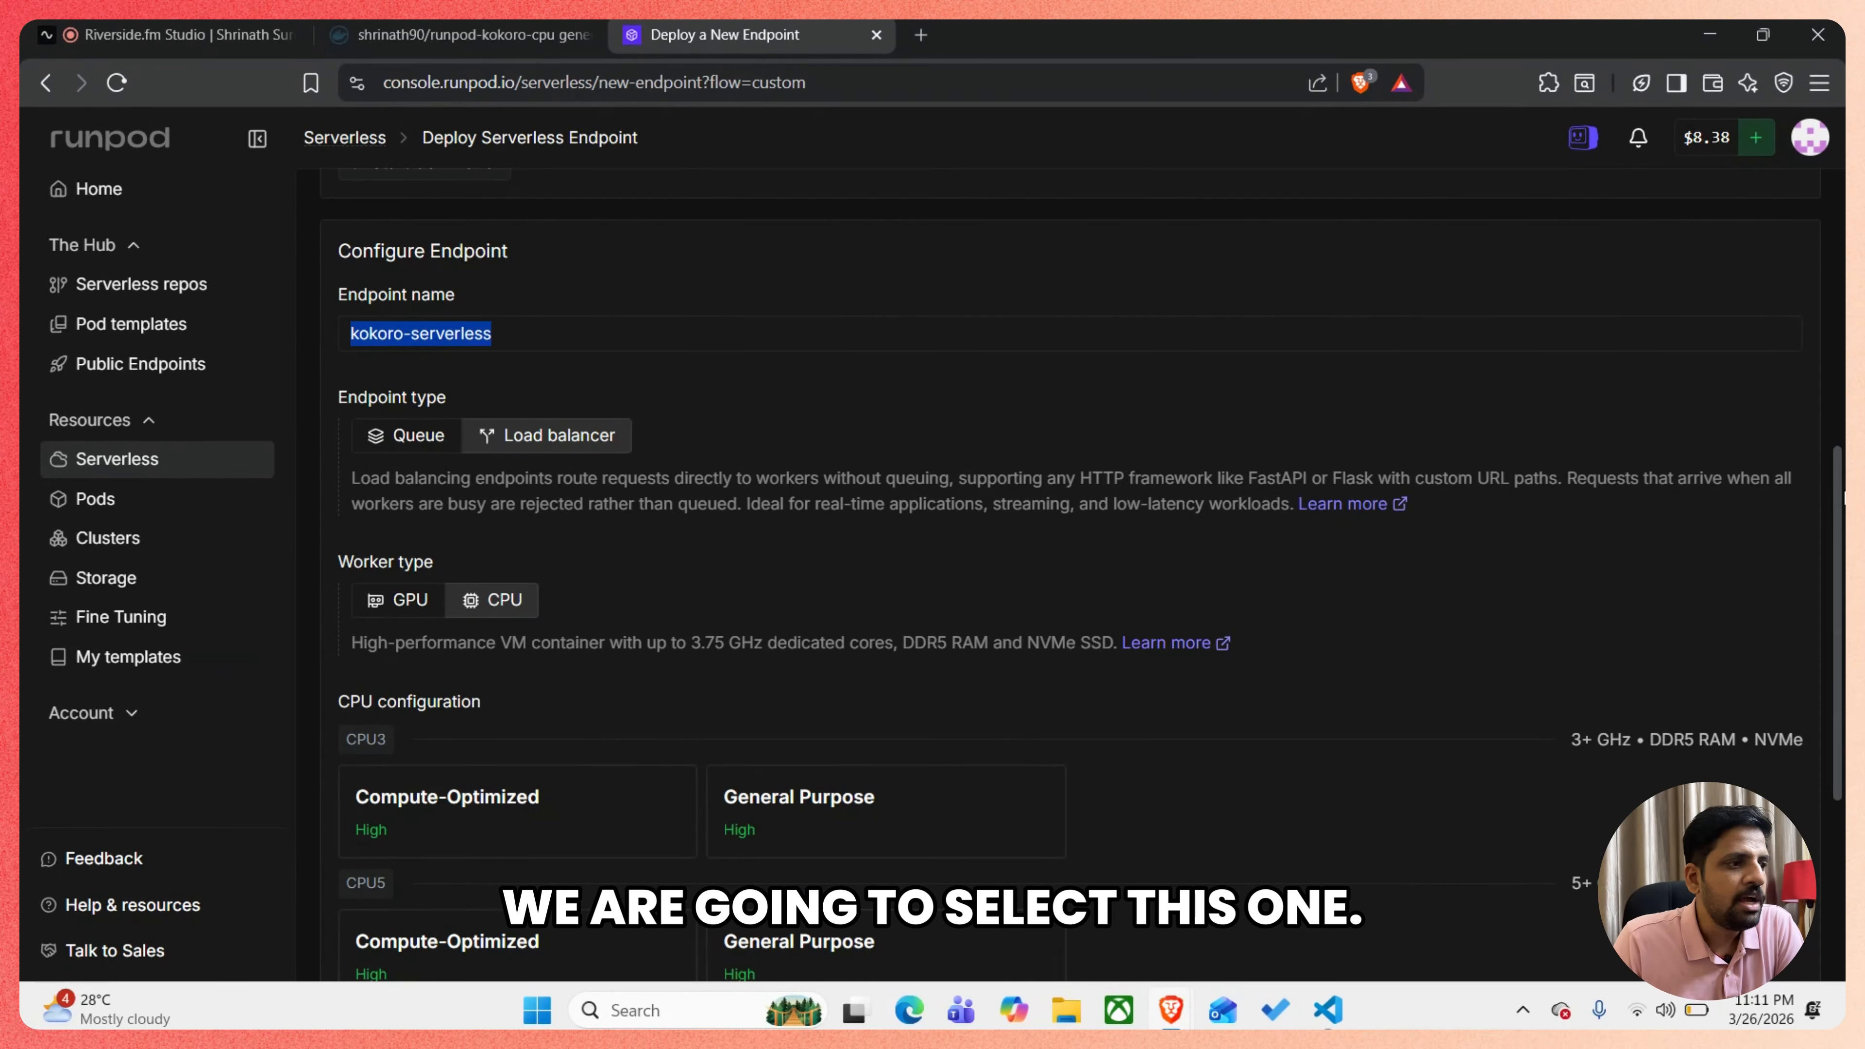
{"action": "left_click_drag", "start_coordinate": [1843, 491], "coordinate": [1838, 641]}
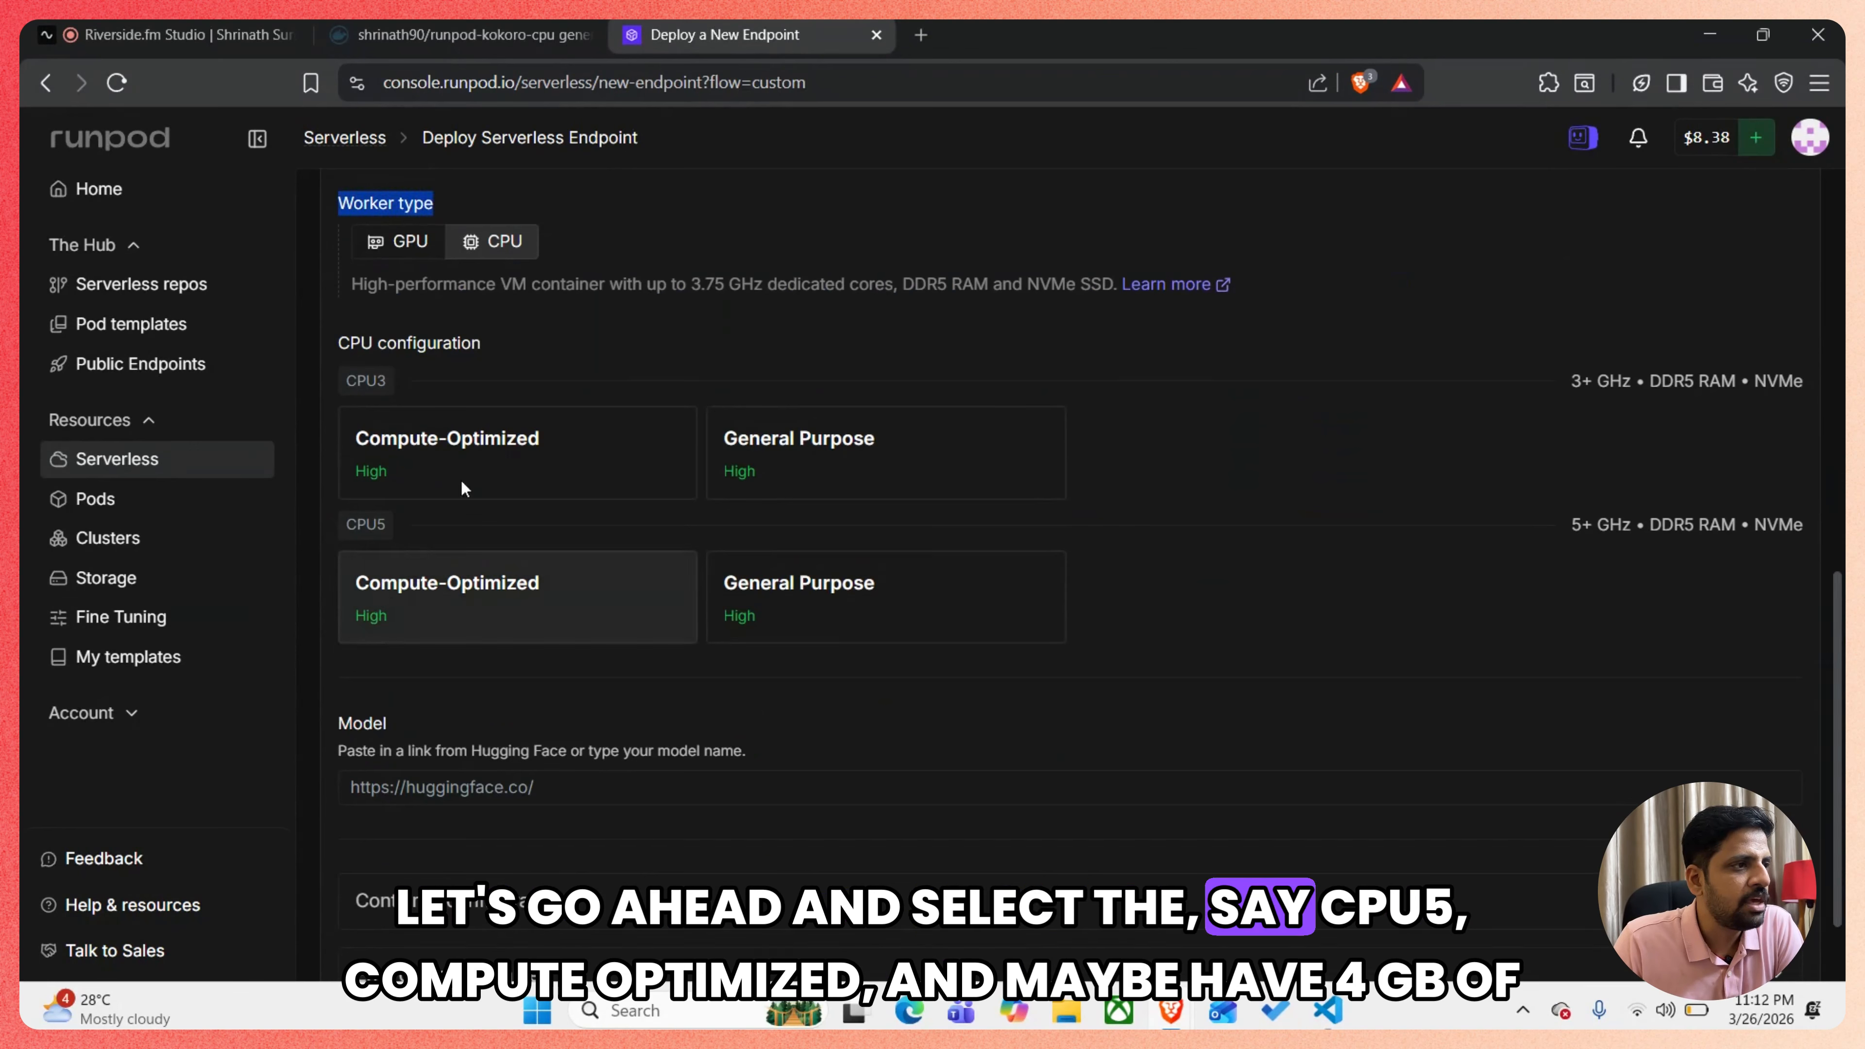
{"action": "left_click", "coordinate": [538, 594]}
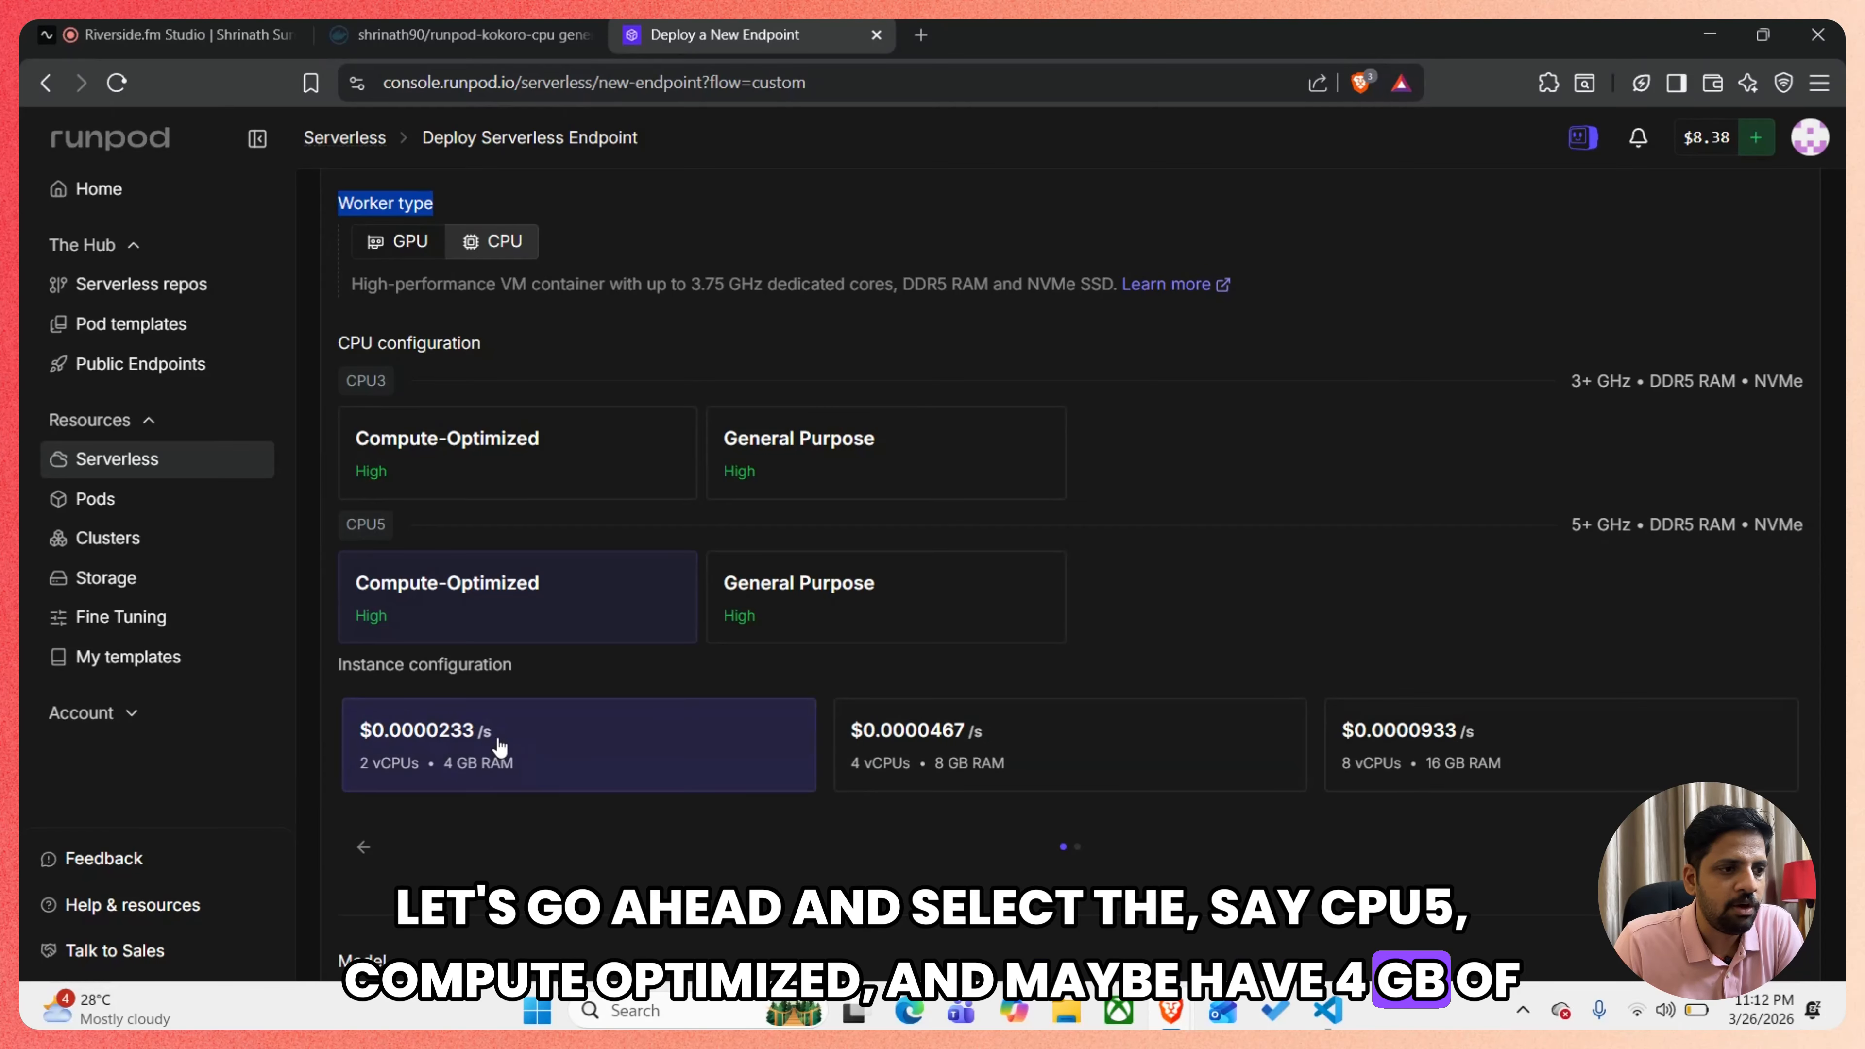
{"action": "left_click", "coordinate": [905, 745]}
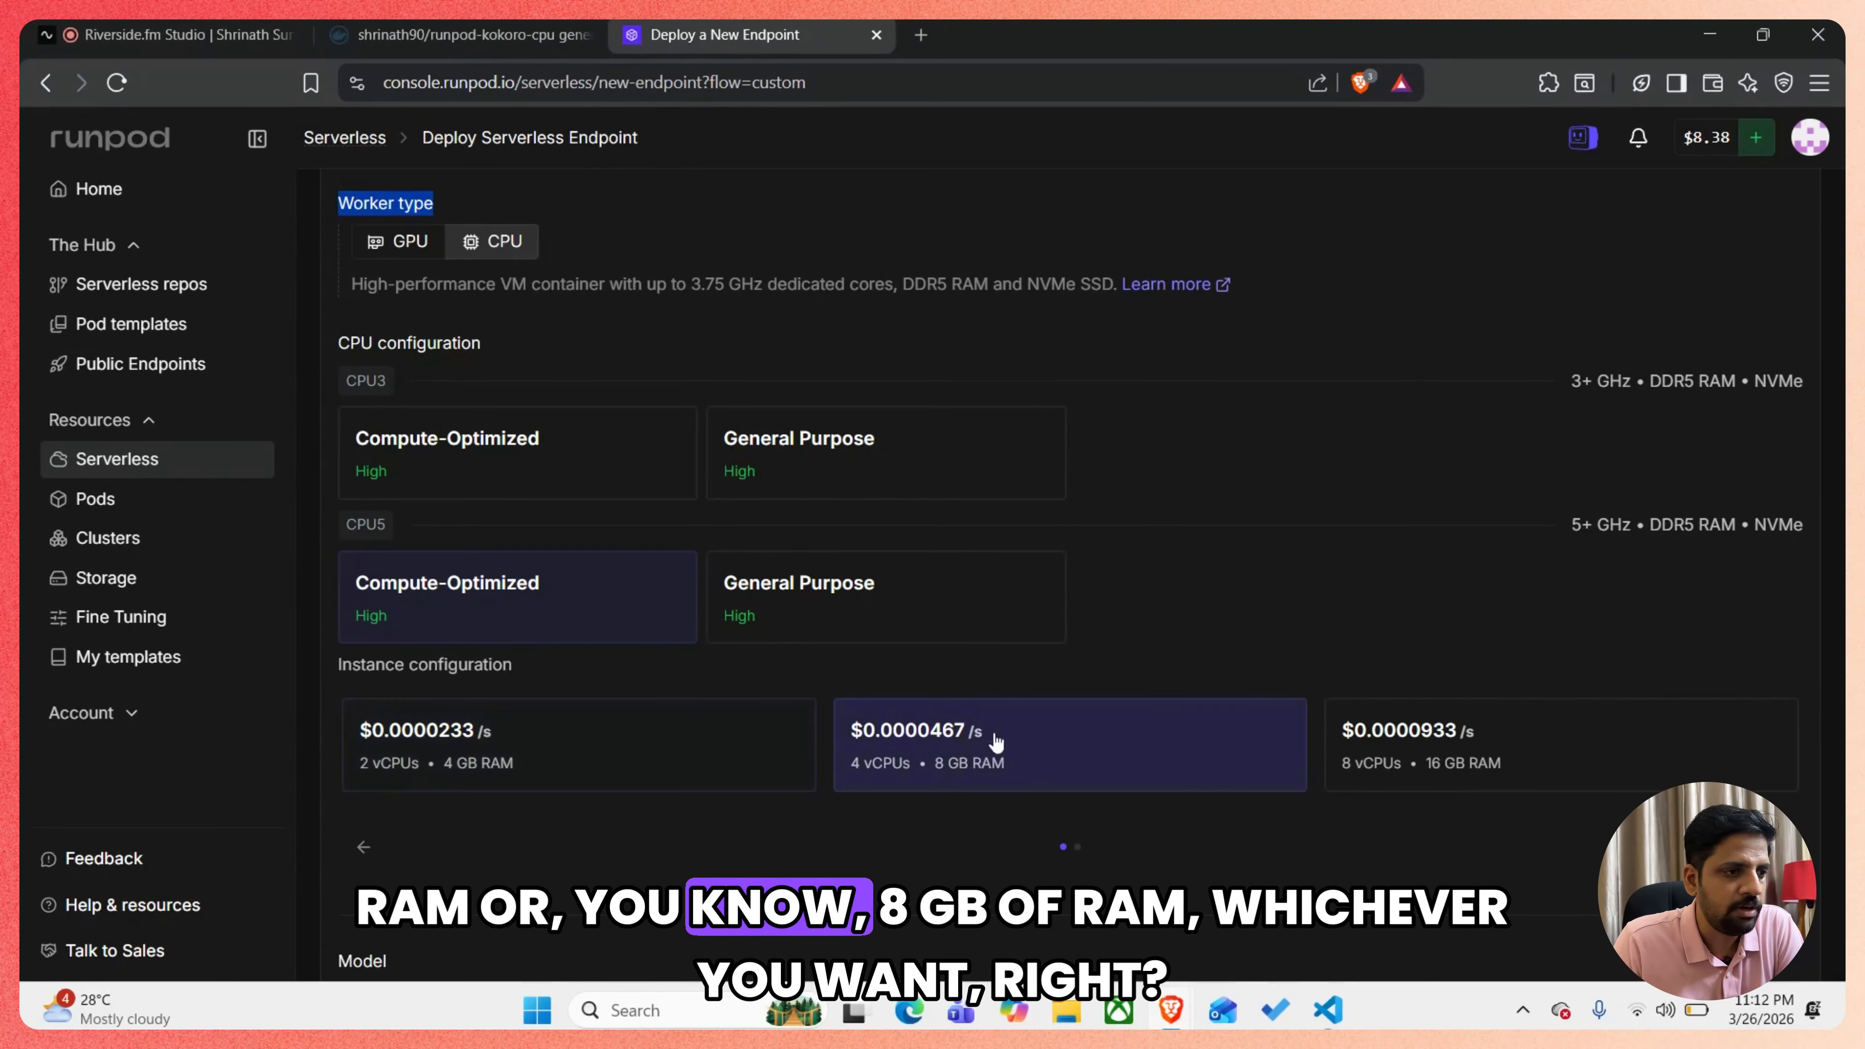
Expose HTTP port 80 in the endpoint's container configuration
{"action": "left_click", "coordinate": [1844, 667]}
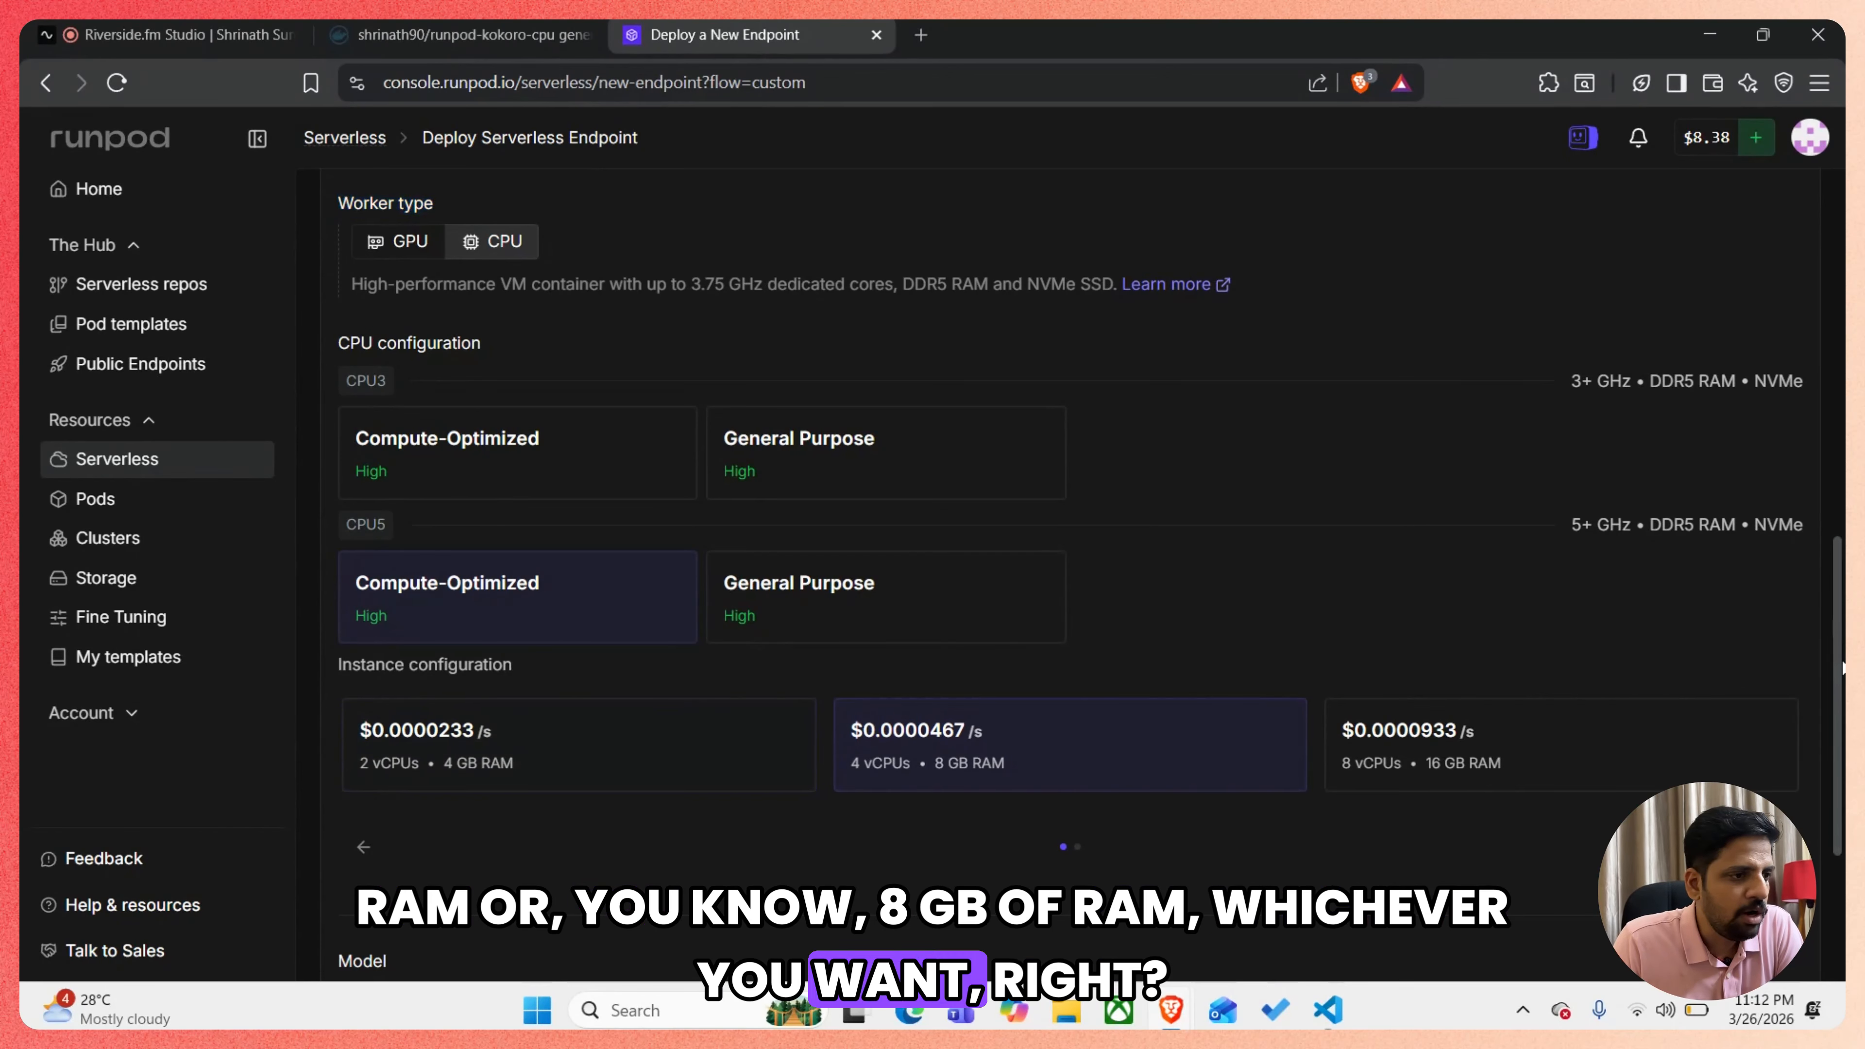
{"action": "scroll", "coordinate": [1423, 683], "scroll_direction": "down", "scroll_amount": 2}
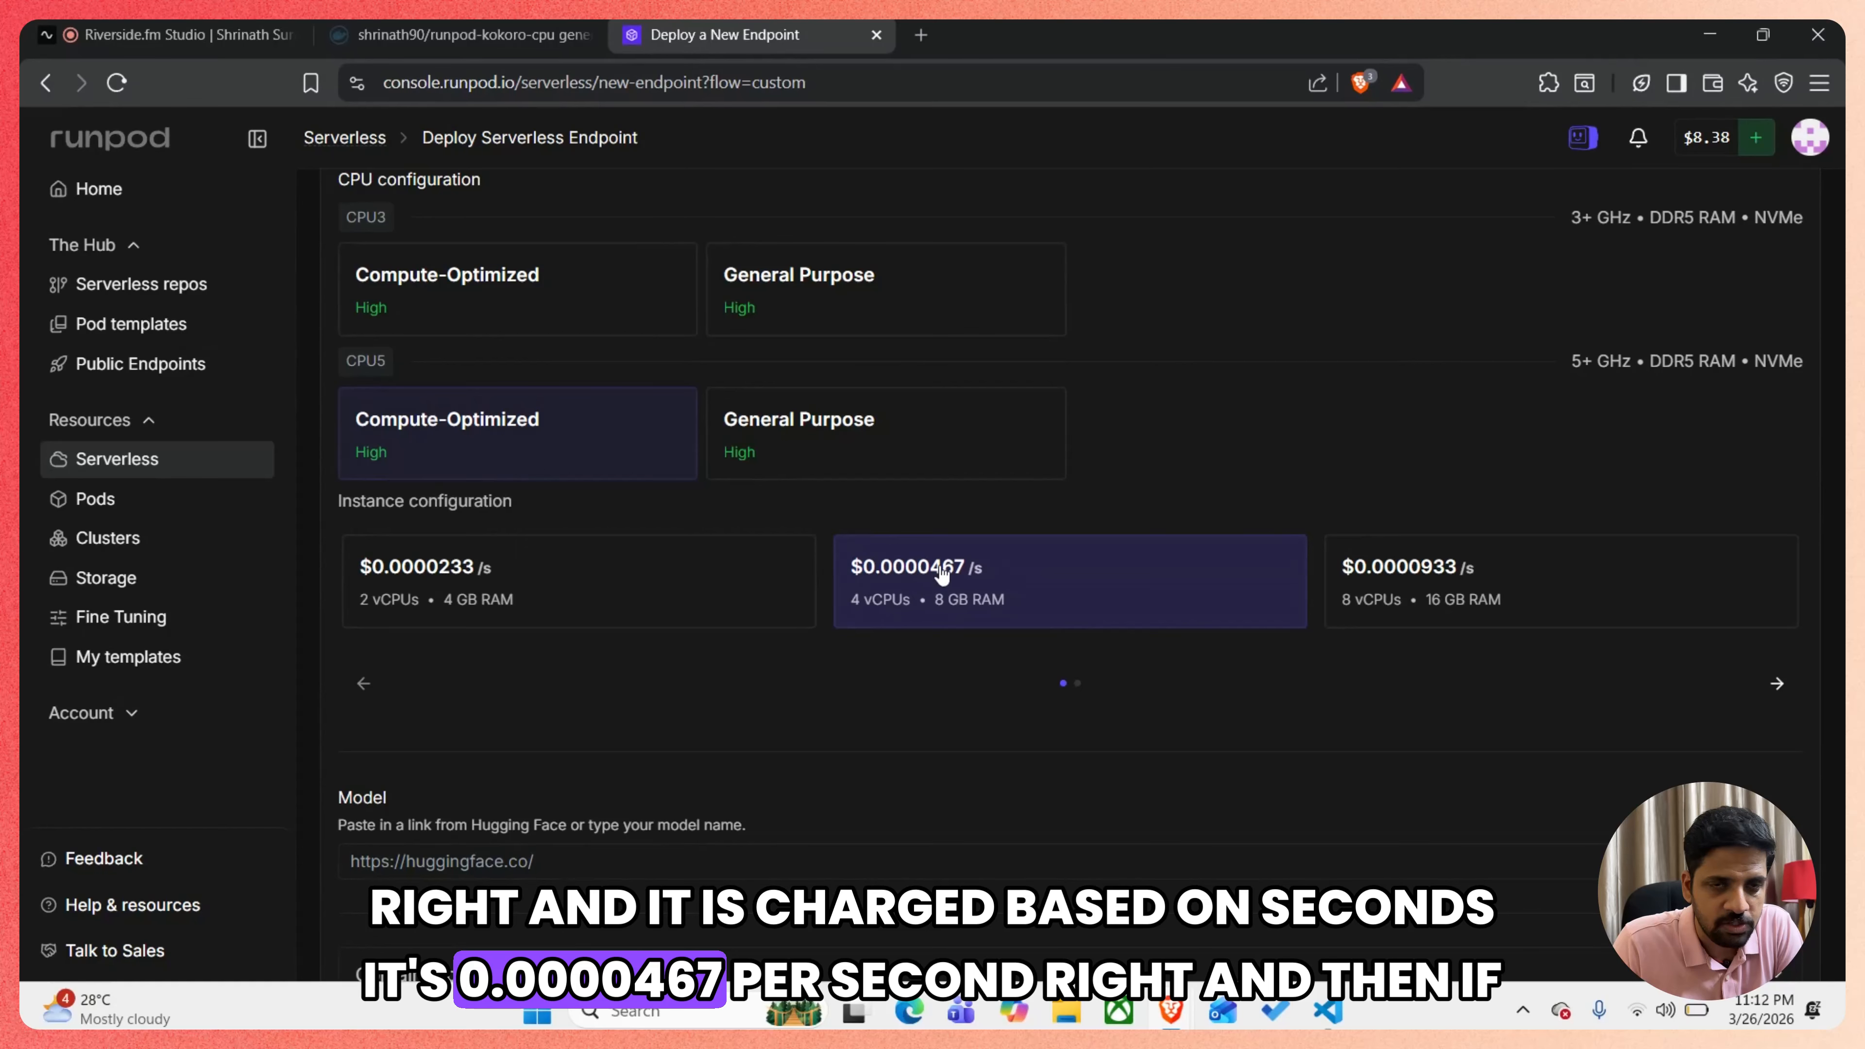
{"action": "scroll", "coordinate": [1757, 752], "scroll_direction": "up", "scroll_amount": 2}
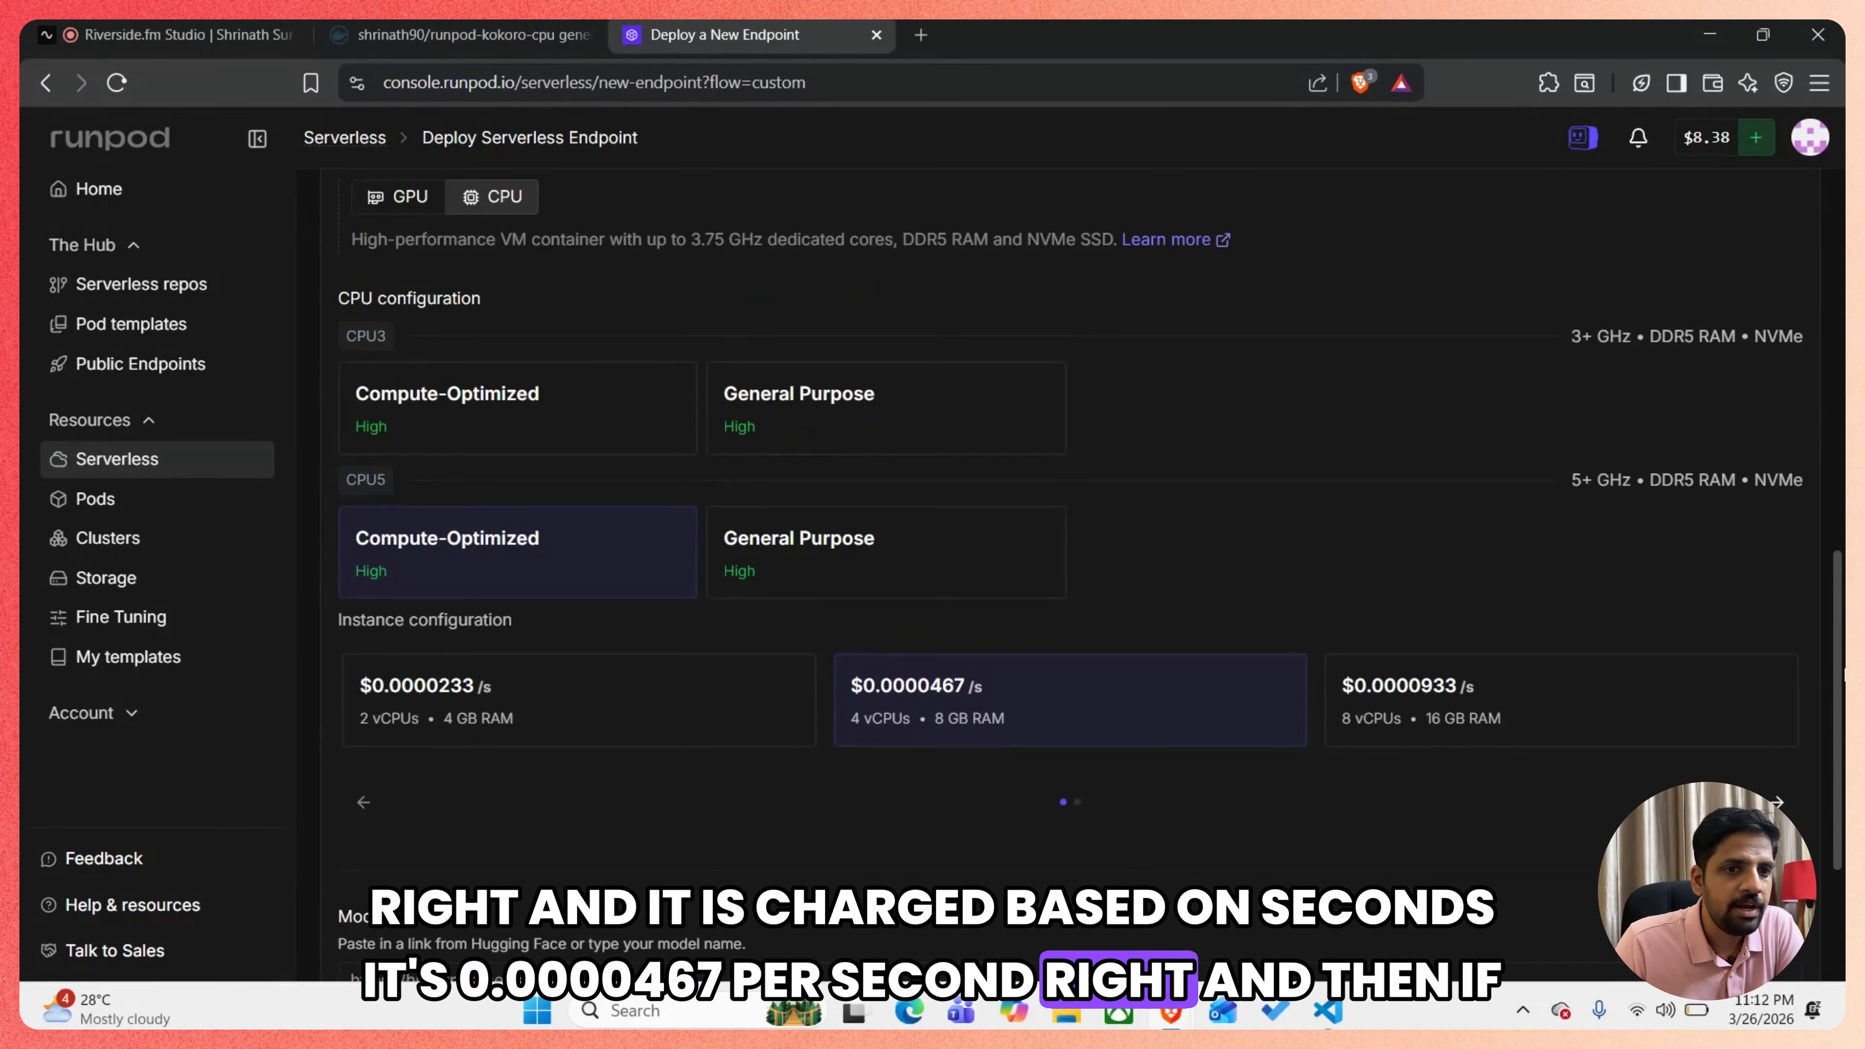
{"action": "left_click_drag", "start_coordinate": [1837, 639], "coordinate": [1838, 751]}
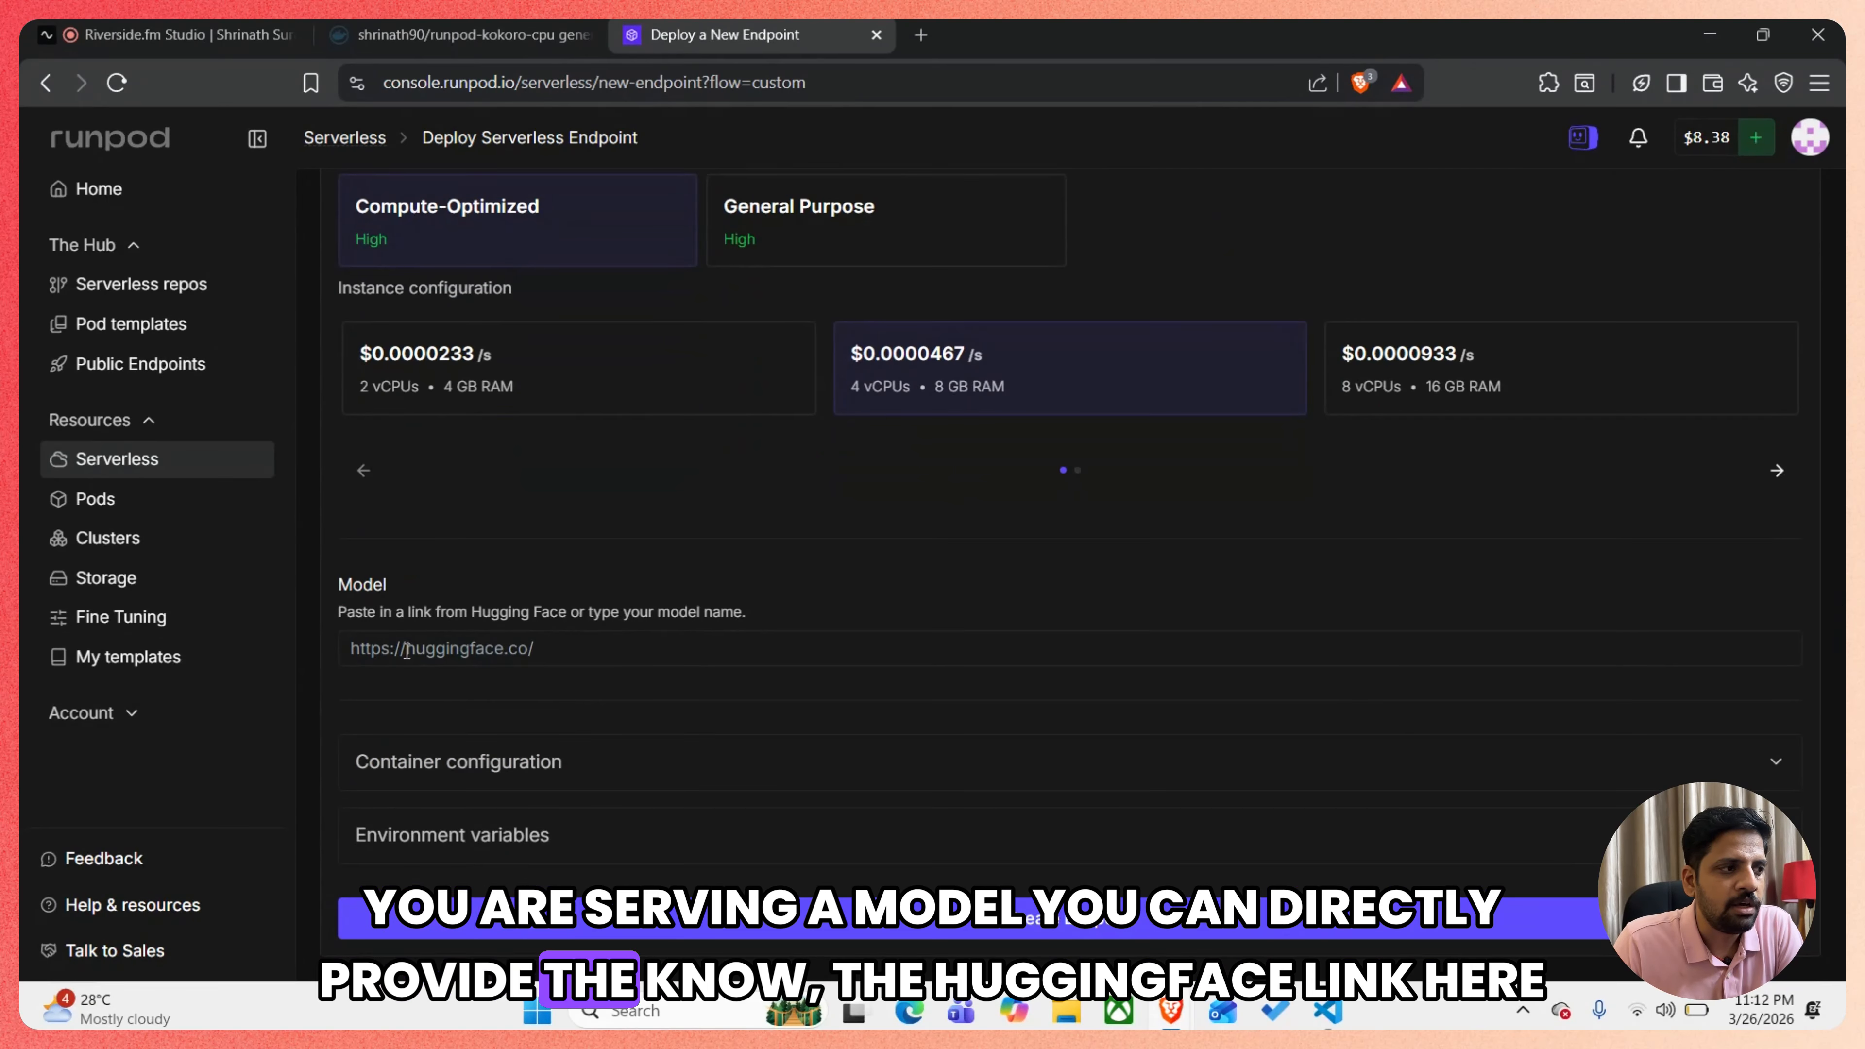
{"action": "left_click", "coordinate": [577, 781]}
{"action": "scroll", "coordinate": [588, 764], "scroll_direction": "down", "scroll_amount": 4}
{"action": "left_click", "coordinate": [615, 747]}
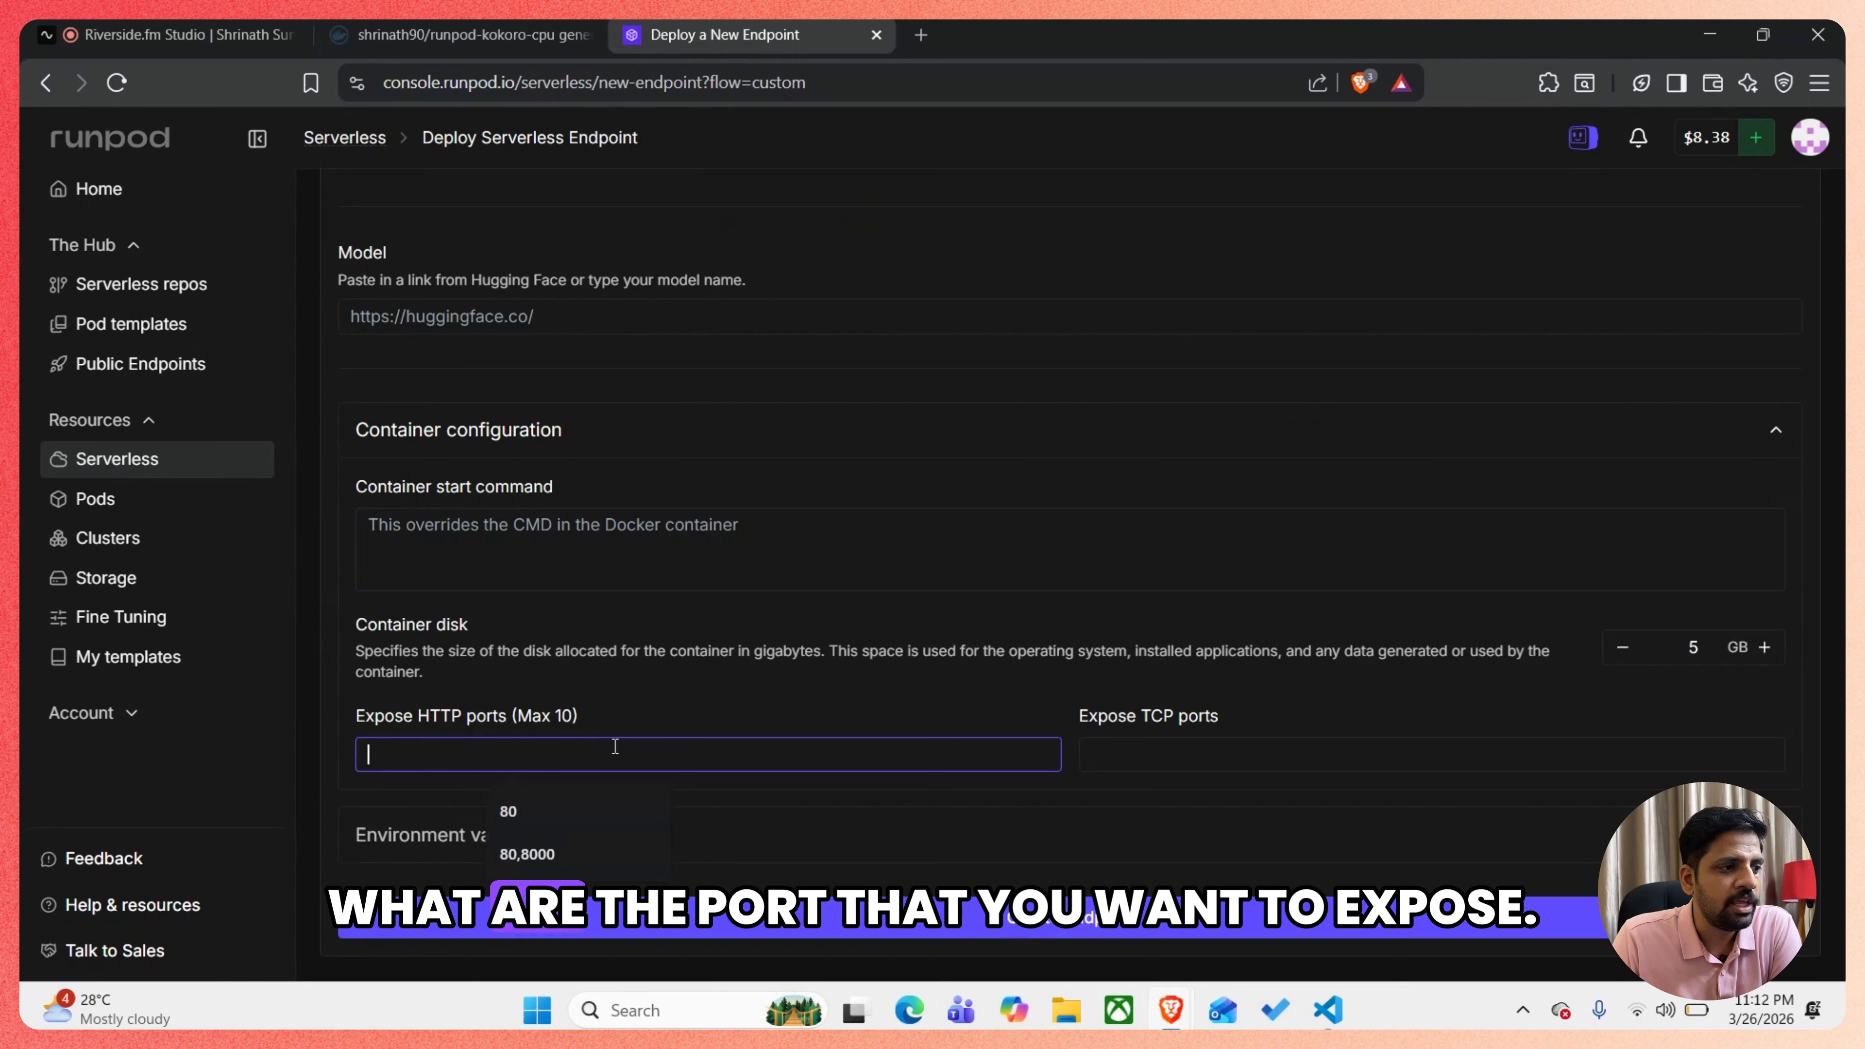
{"action": "left_click", "coordinate": [575, 810]}
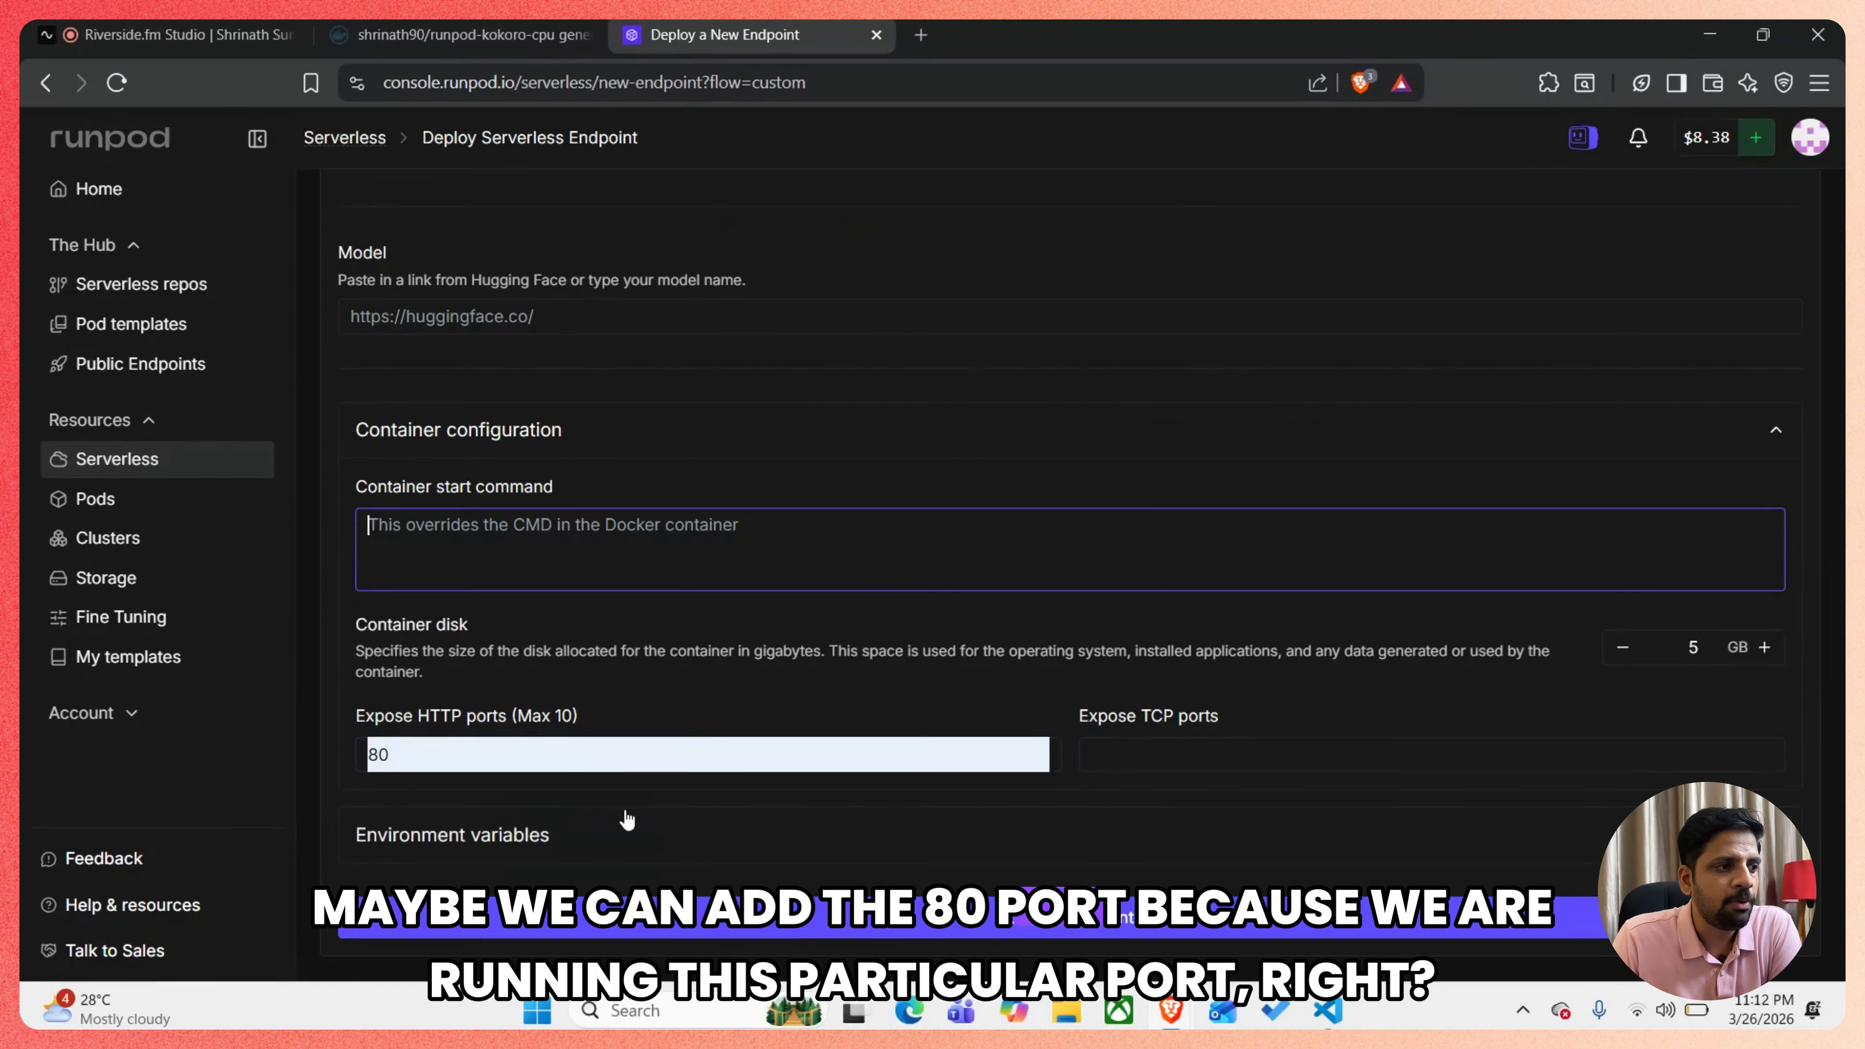
{"action": "left_click", "coordinate": [530, 757]}
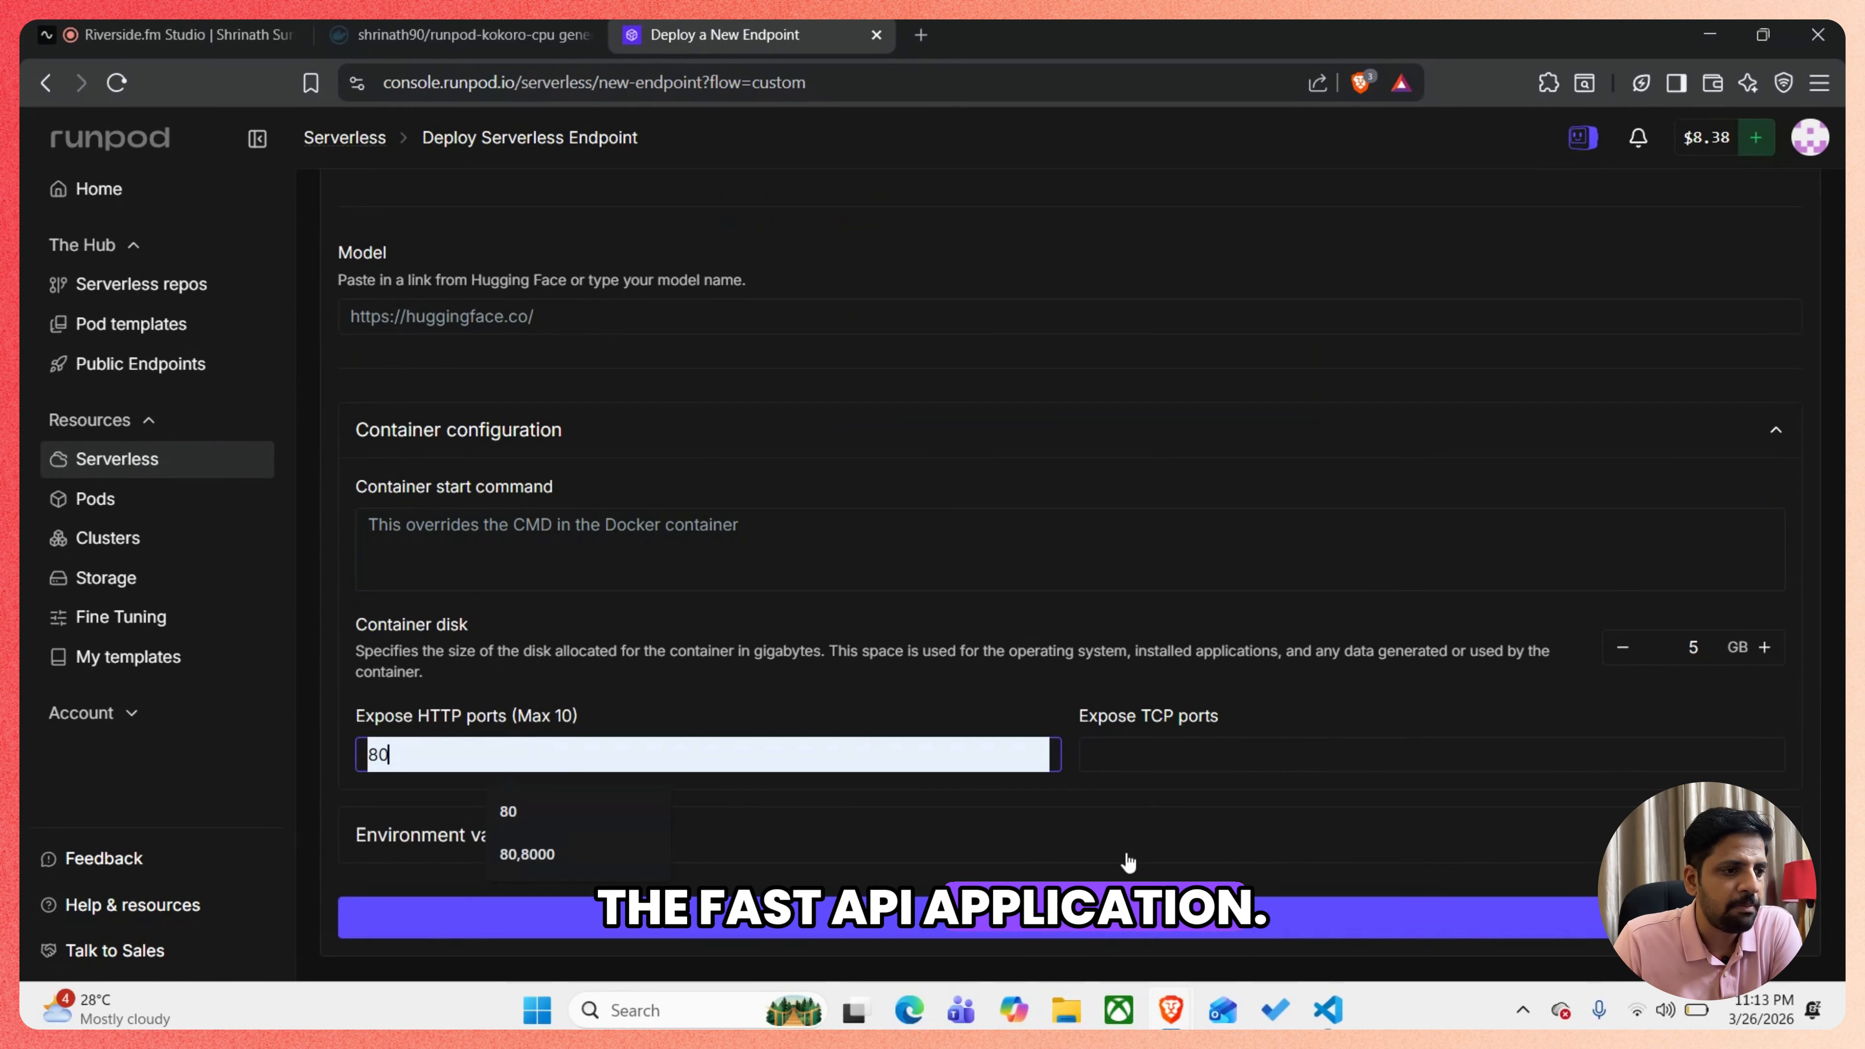
Review the container disk size description and create the endpoint with the current container configuration
{"action": "left_click", "coordinate": [1099, 830]}
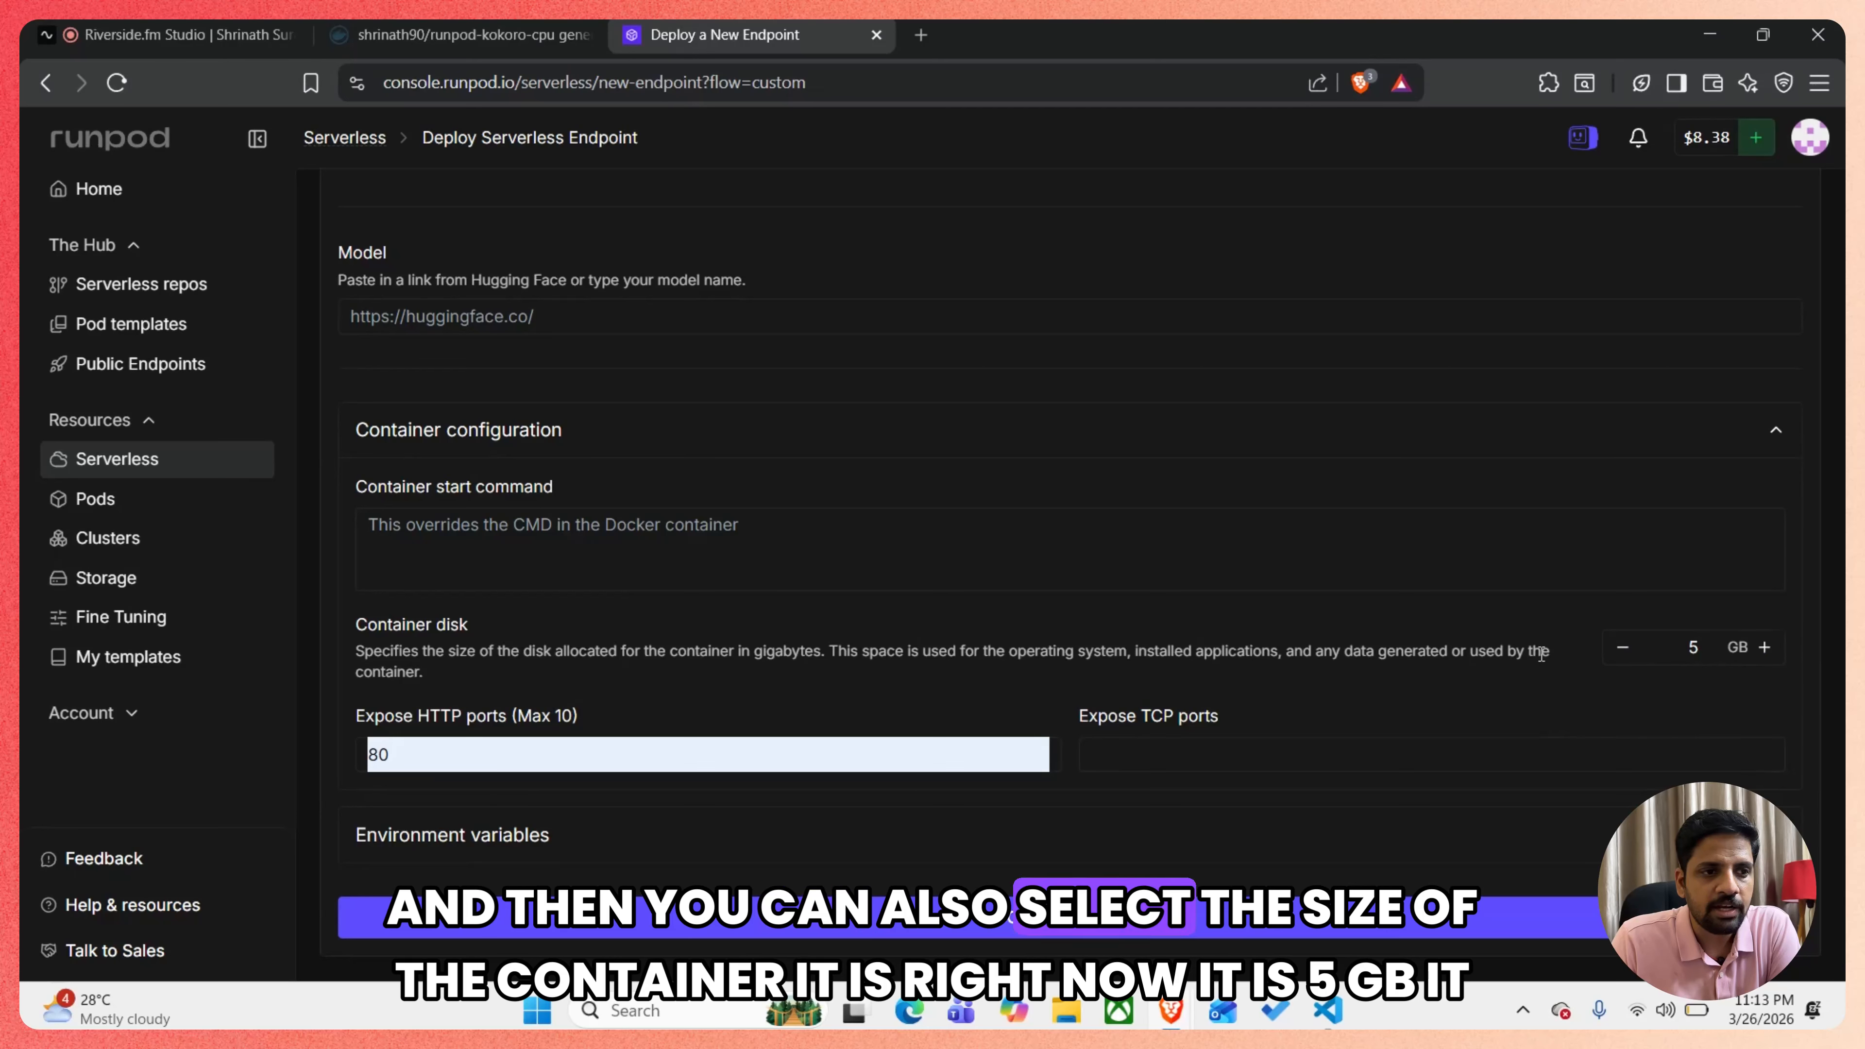
{"action": "triple_click", "coordinate": [471, 652]}
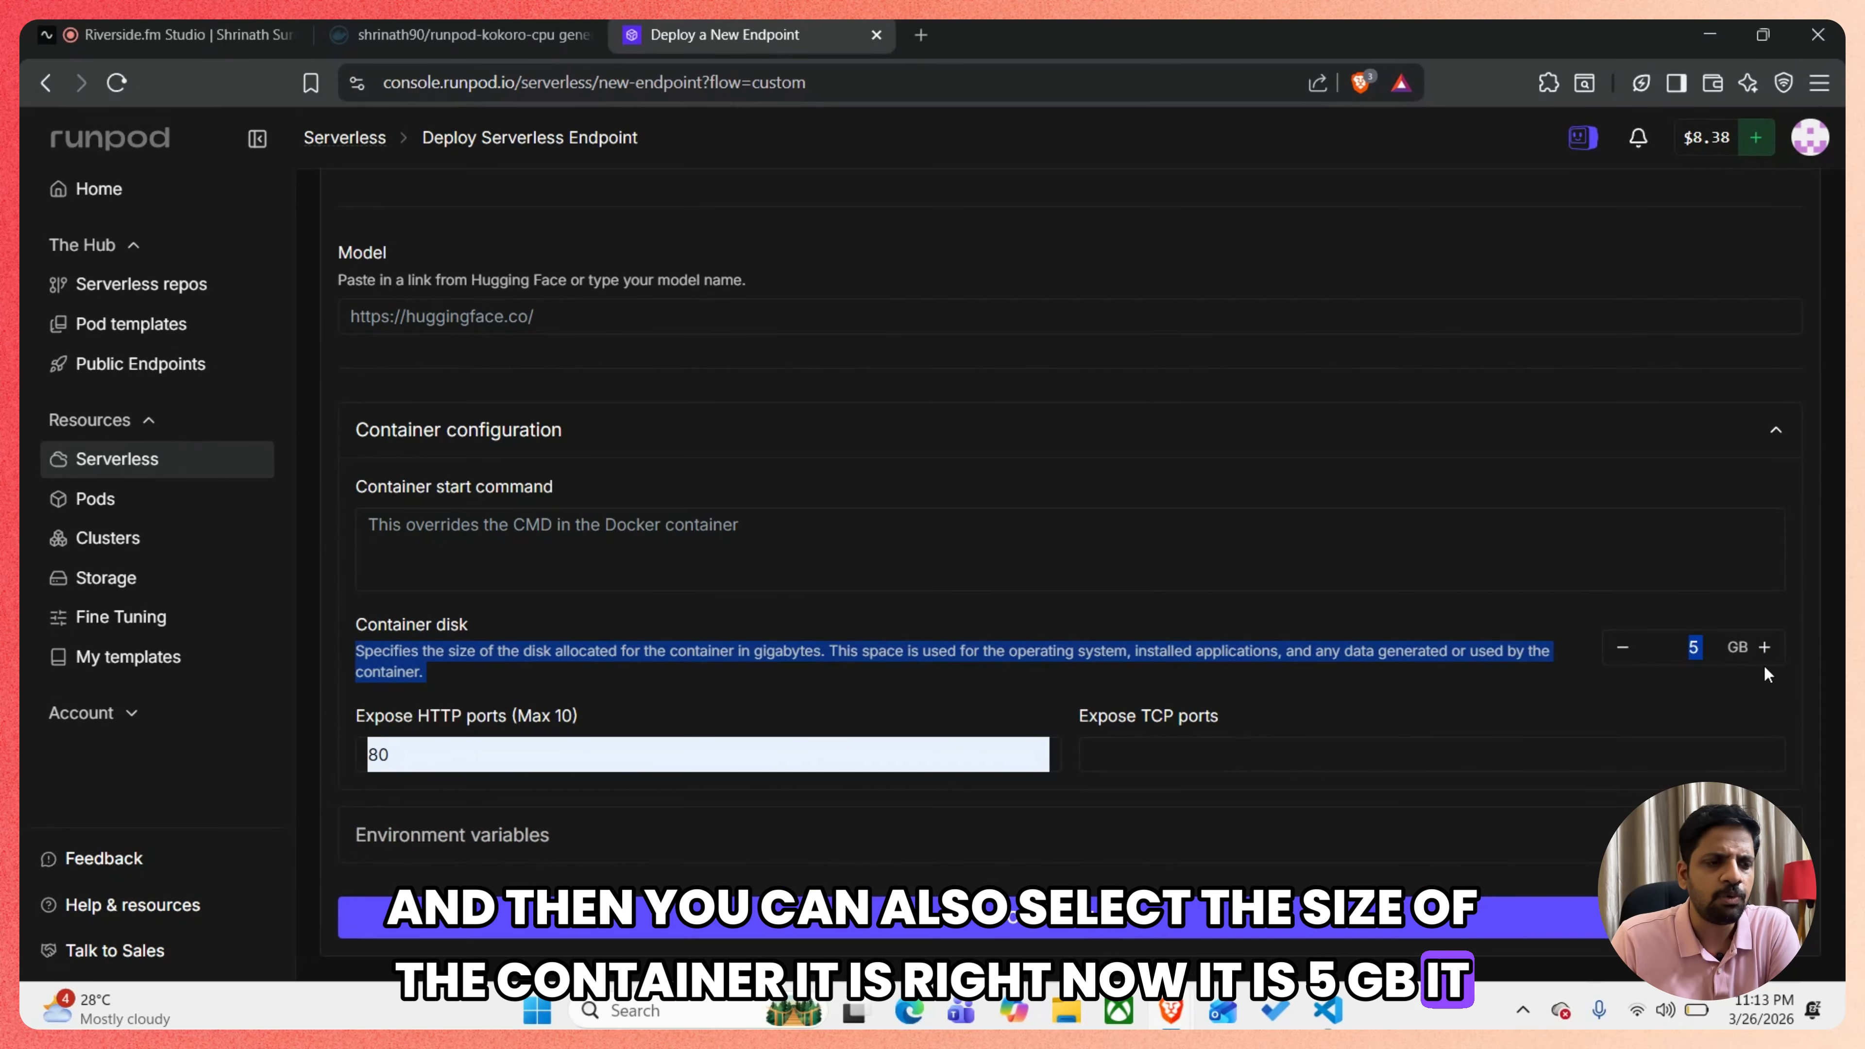
{"action": "left_click", "coordinate": [1565, 658]}
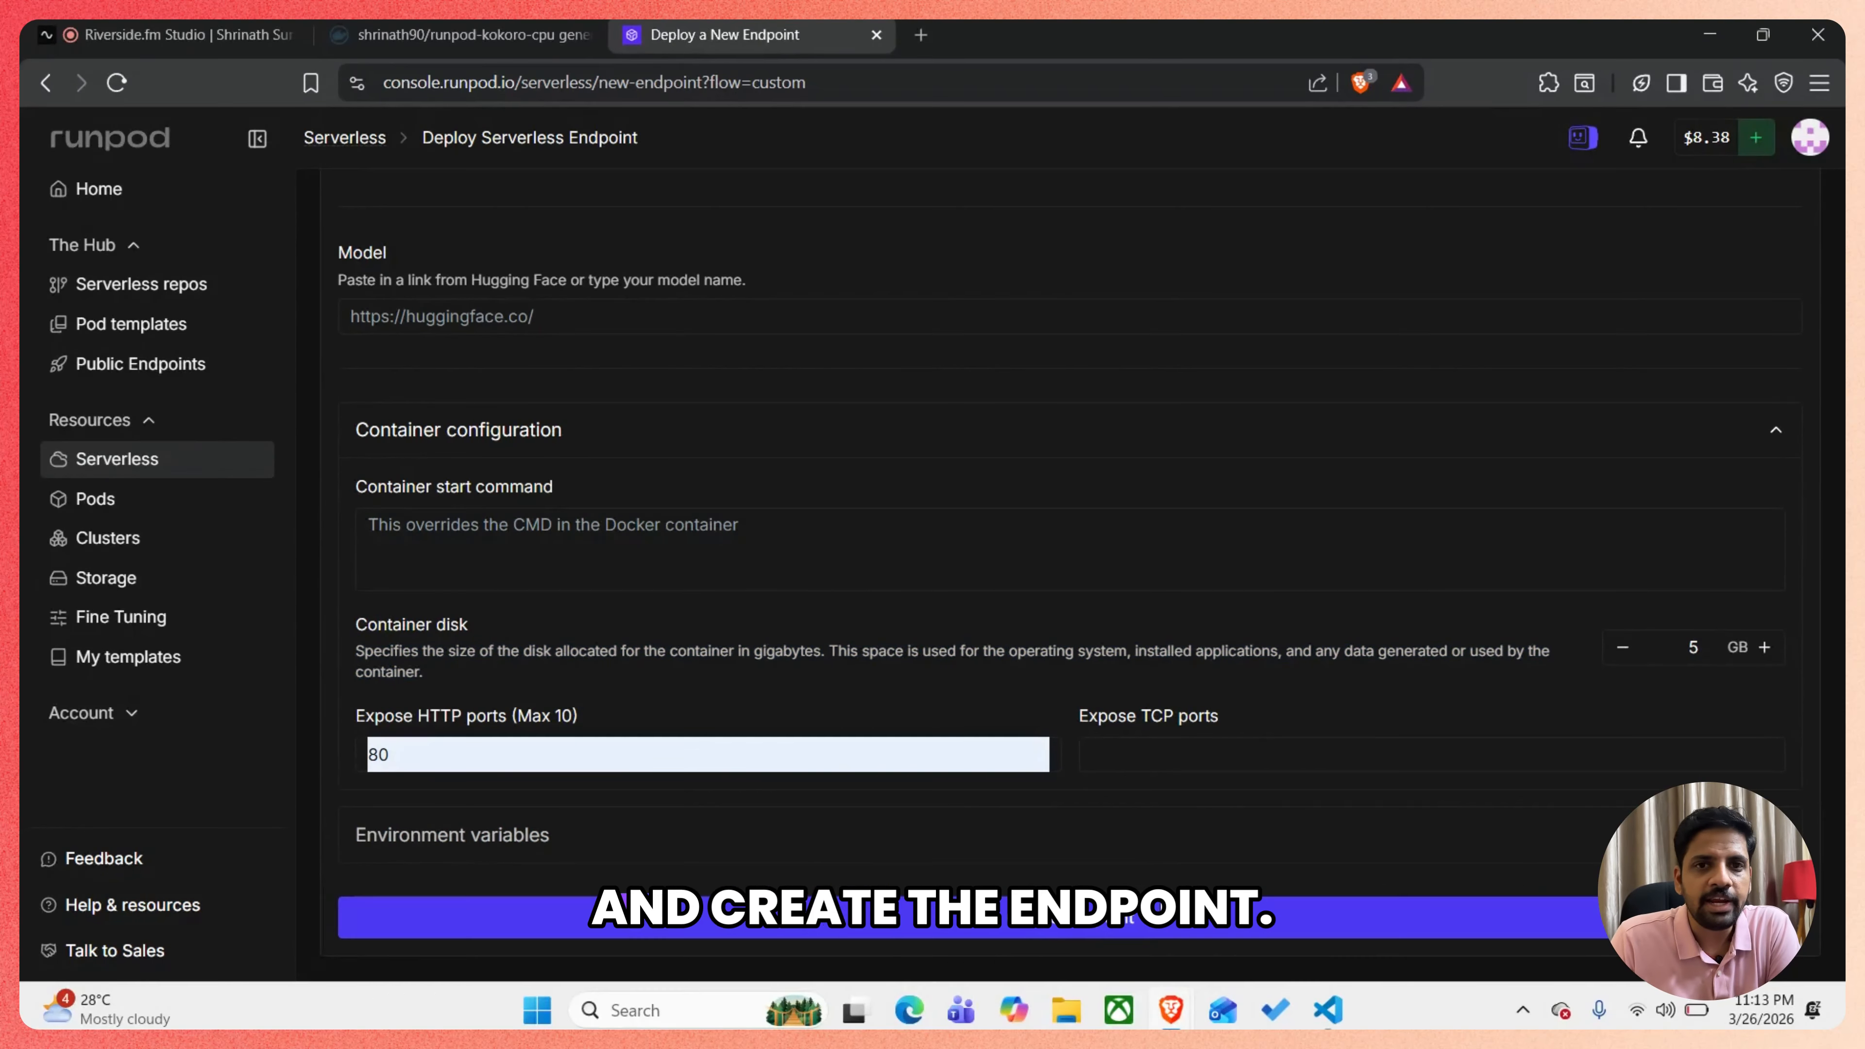
{"action": "left_click", "coordinate": [1050, 927]}
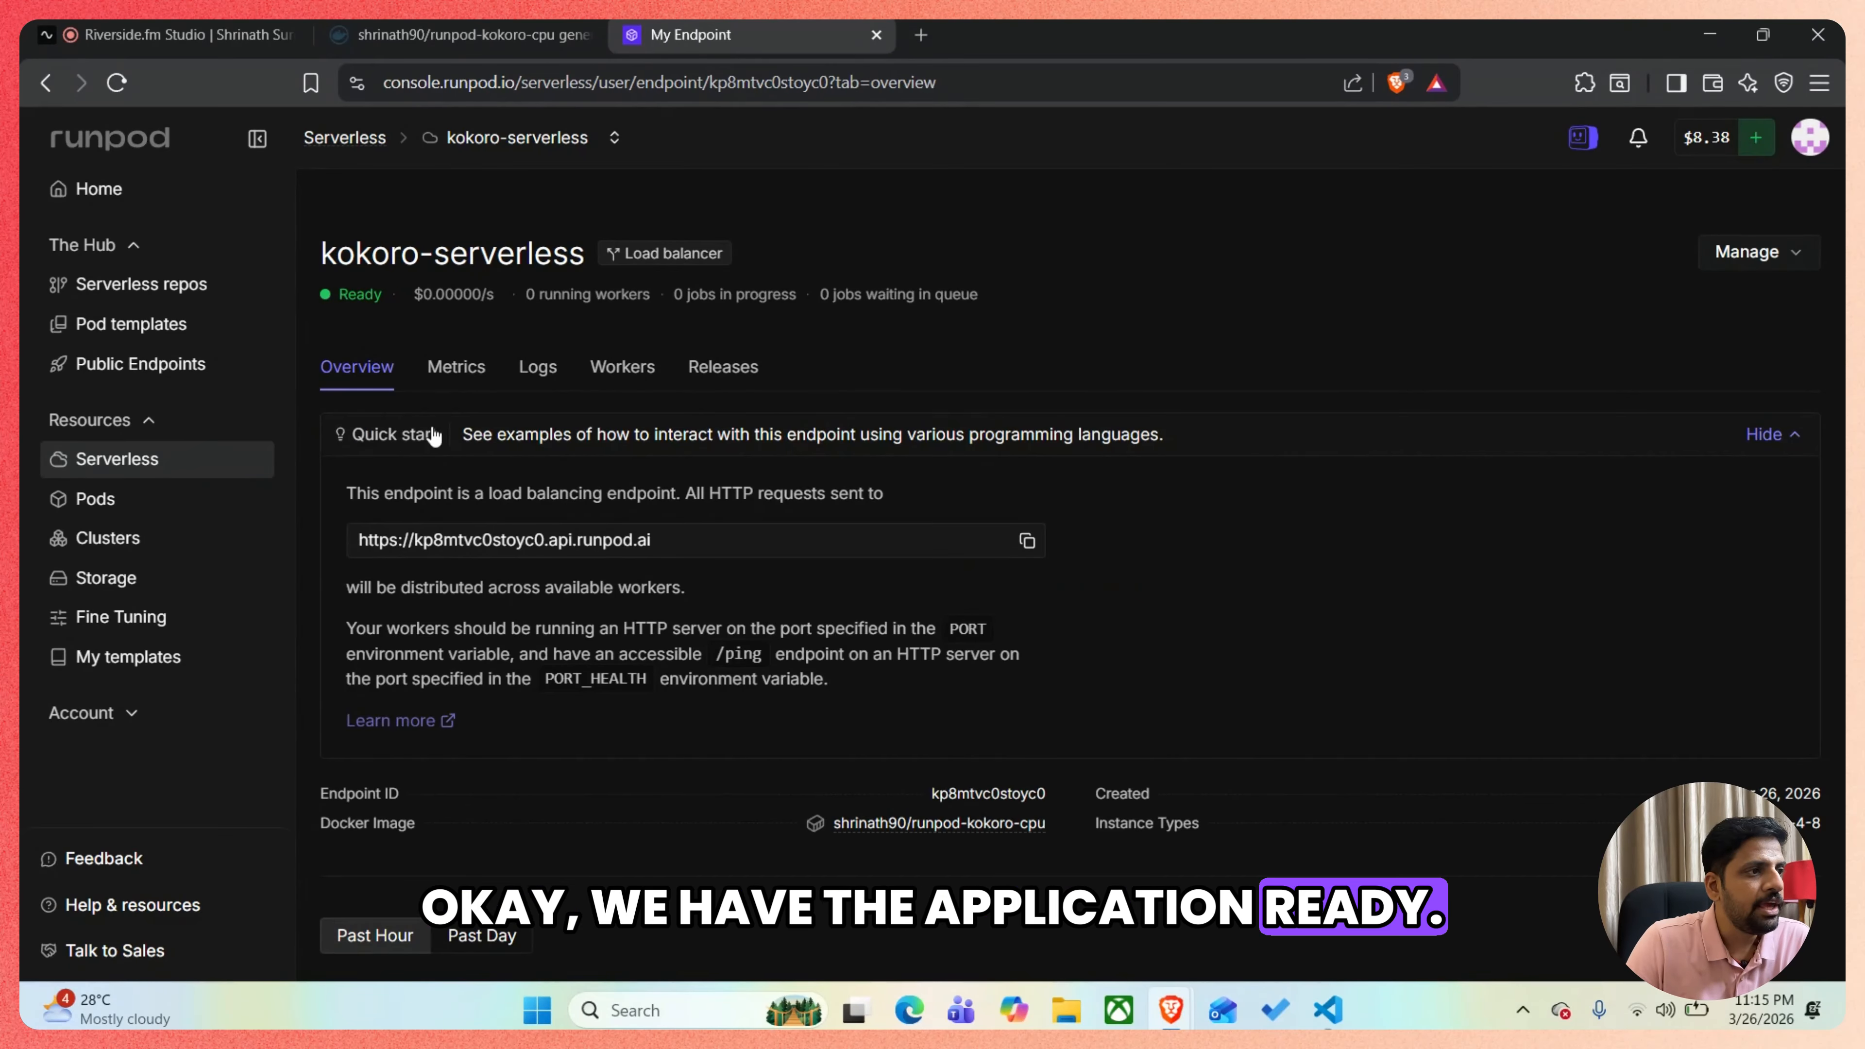
Open the first listed worker's logs, widen the log view, and examine the Docker image pull from start to finish
{"action": "left_click", "coordinate": [621, 366]}
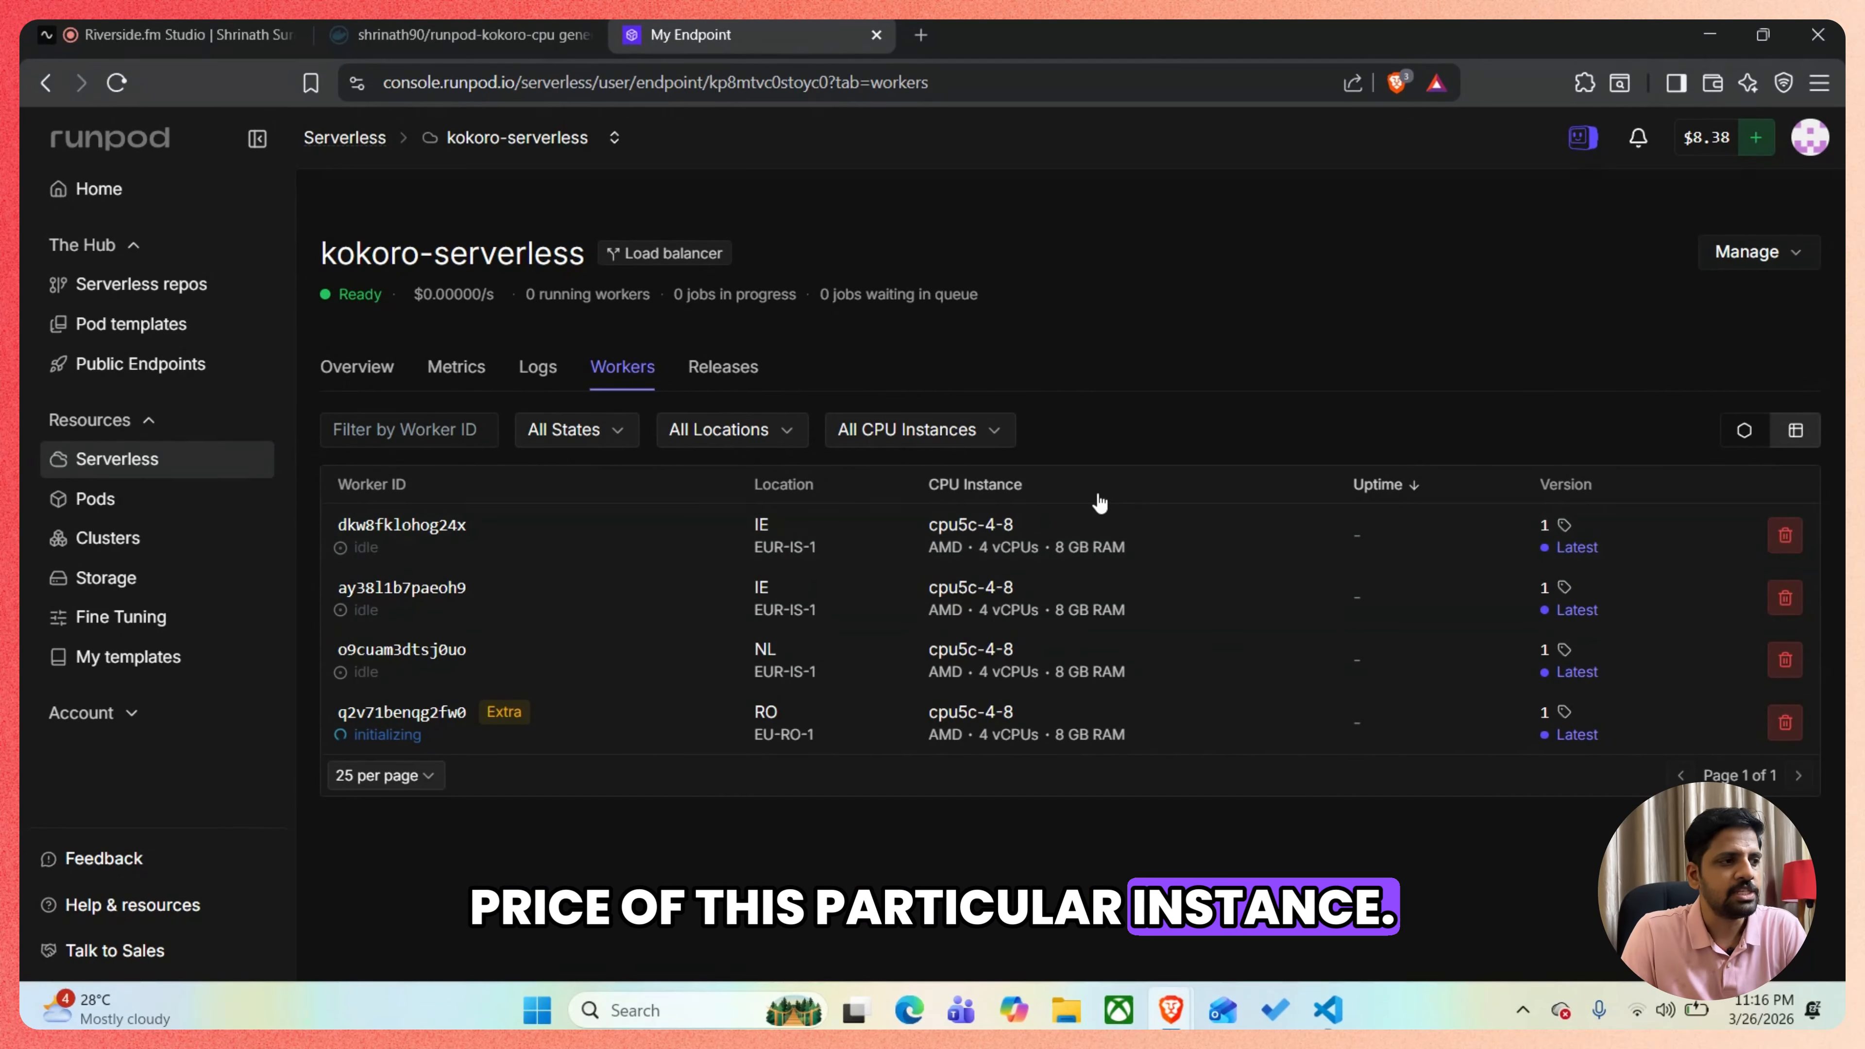
{"action": "left_click", "coordinate": [453, 544]}
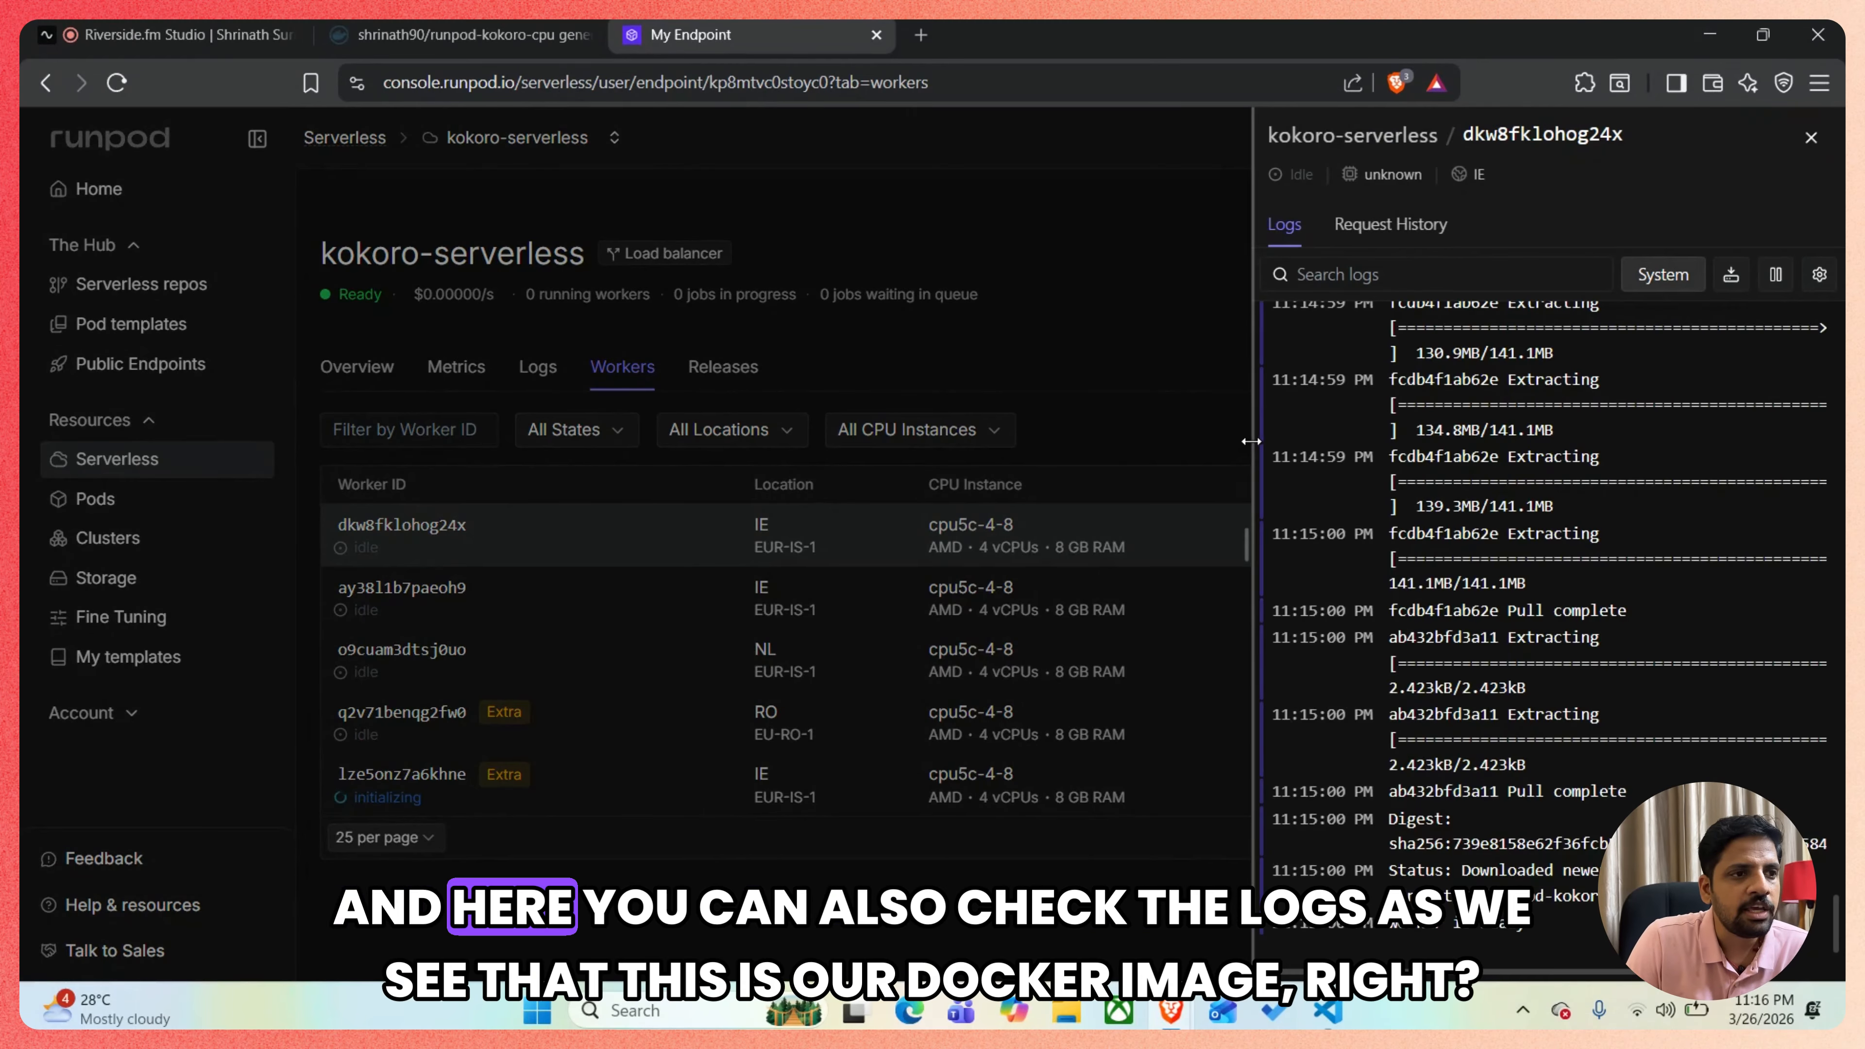
{"action": "left_click_drag", "start_coordinate": [1252, 441], "coordinate": [780, 441]}
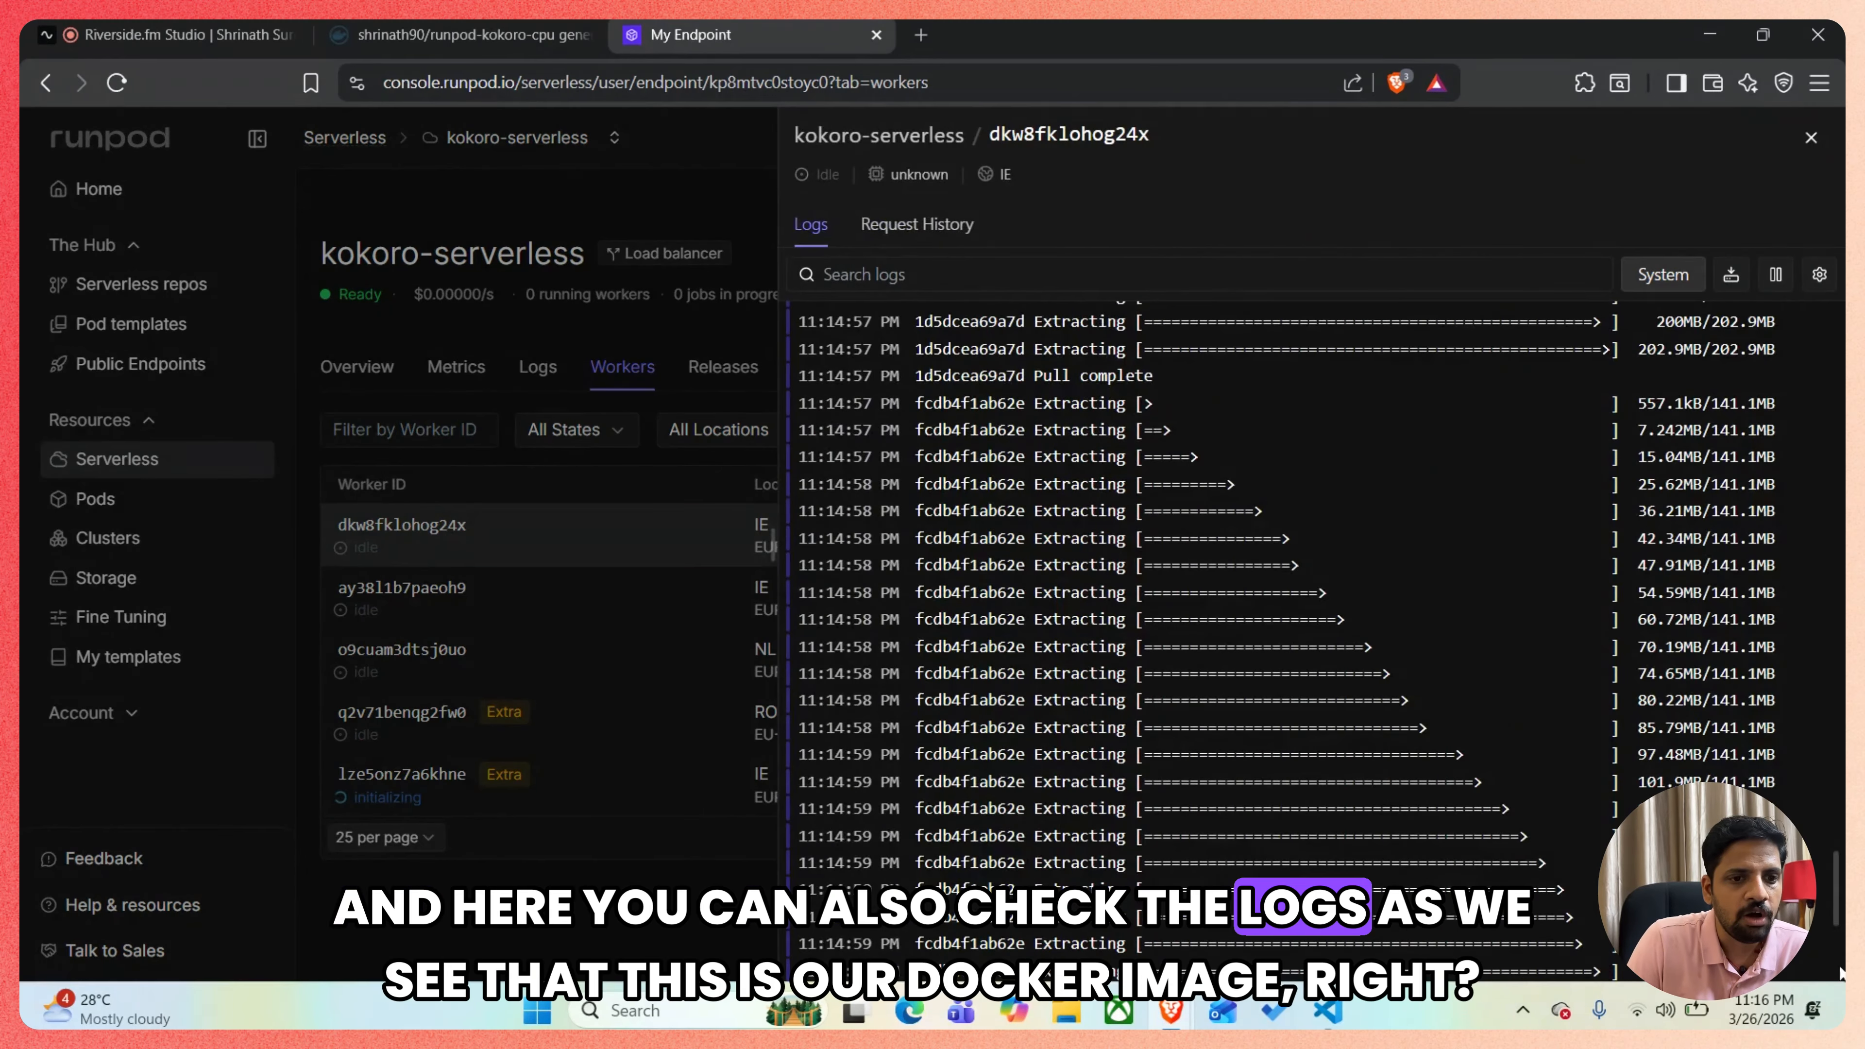
{"action": "left_click_drag", "start_coordinate": [1837, 902], "coordinate": [1827, 286]}
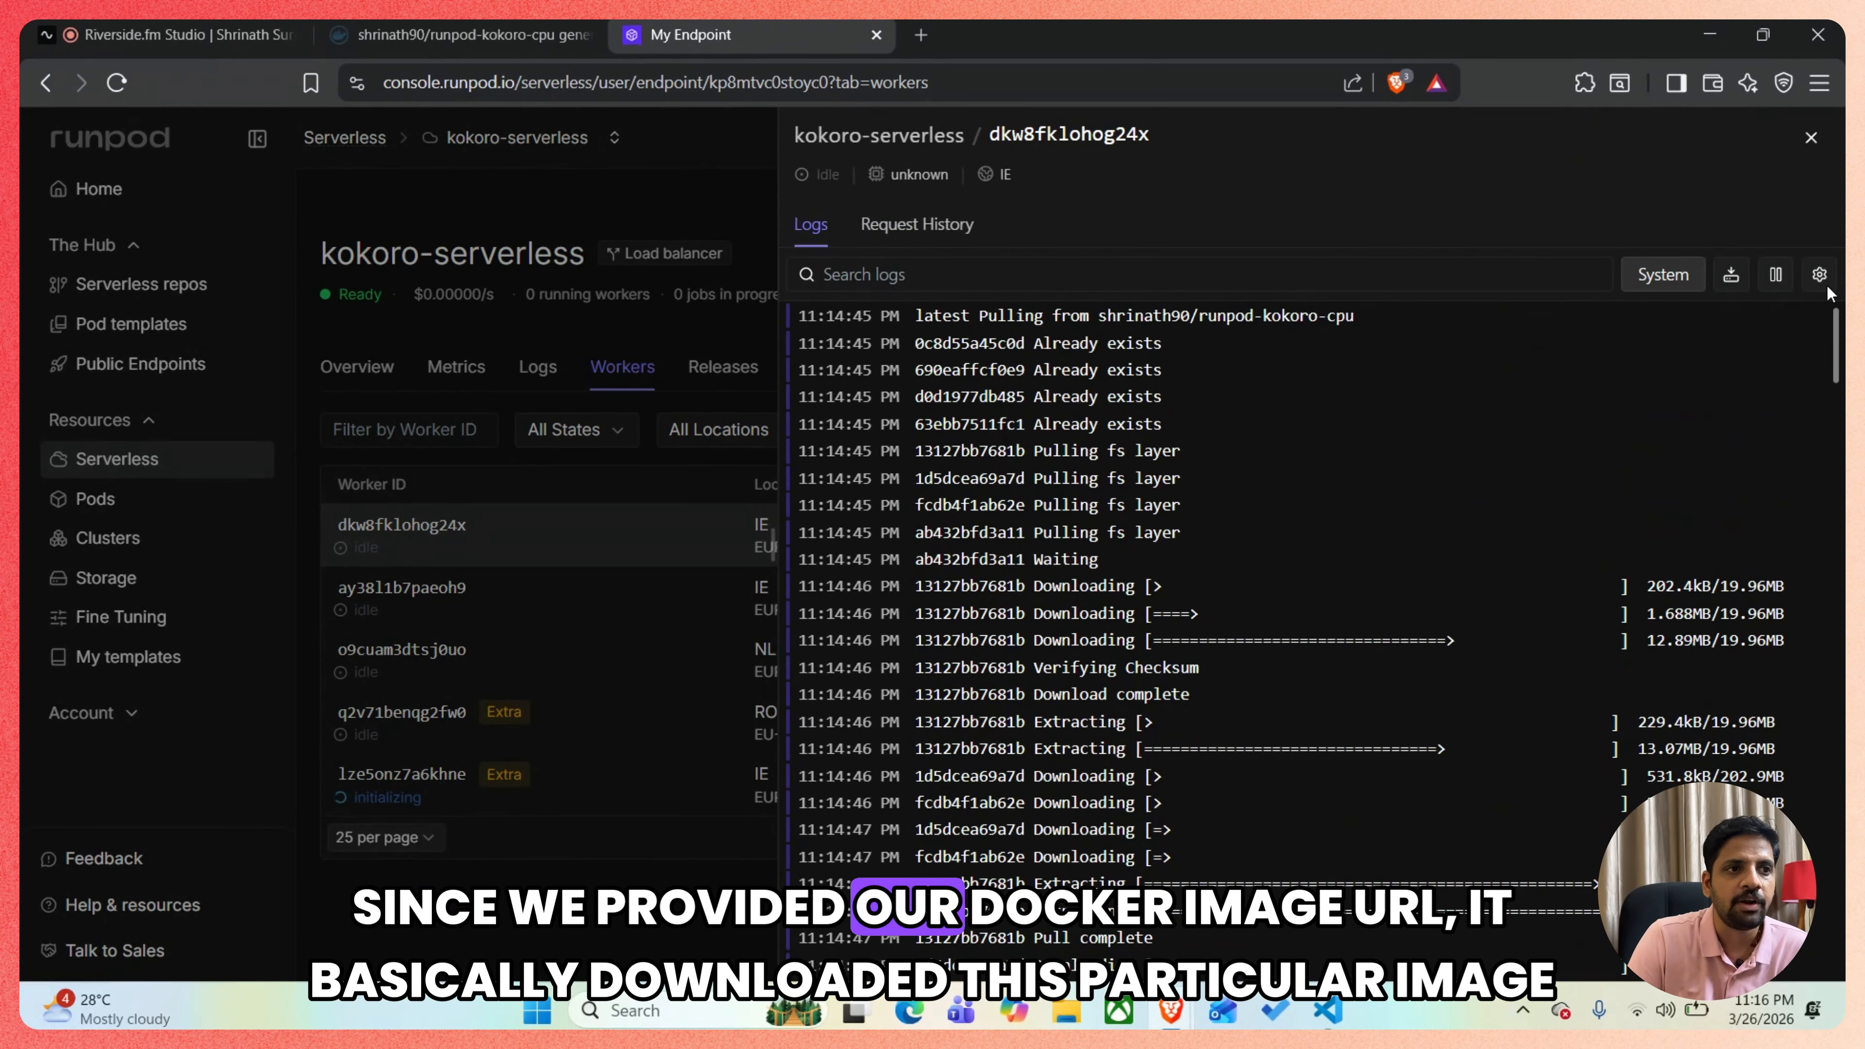
{"action": "left_click_drag", "start_coordinate": [1362, 315], "coordinate": [1102, 325]}
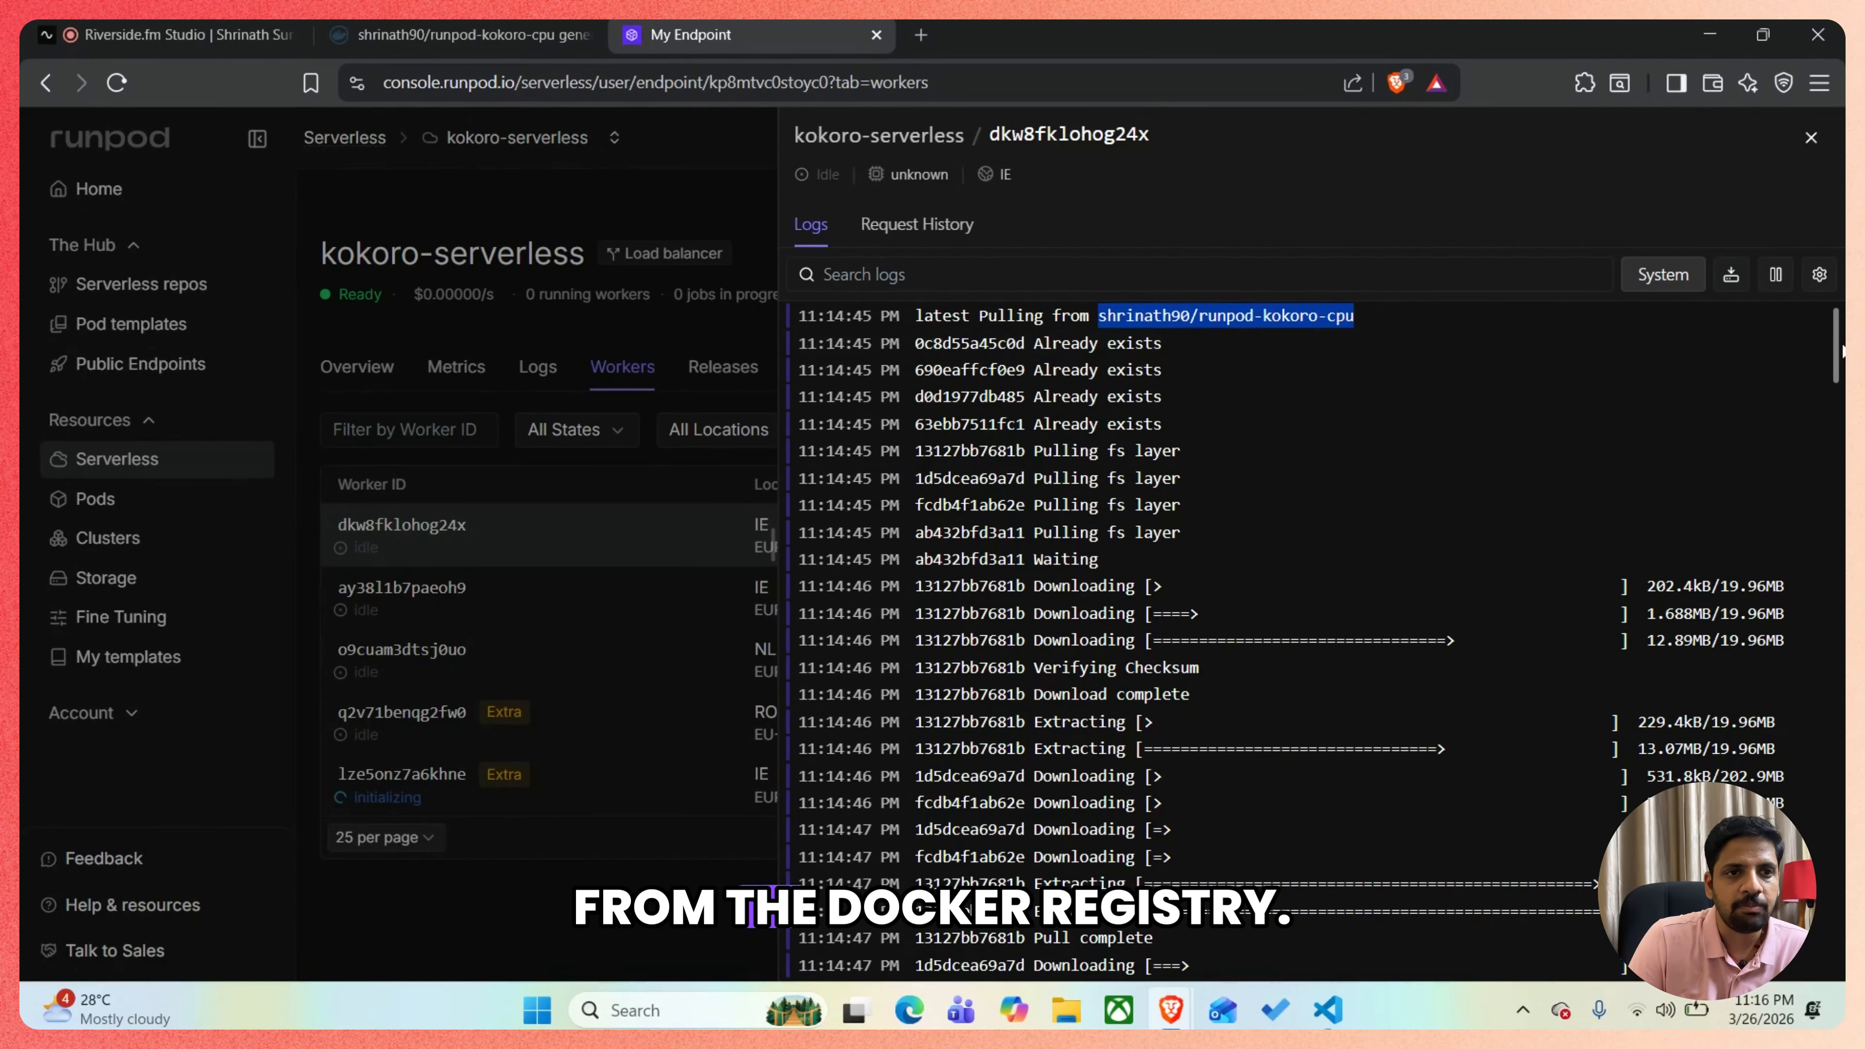
{"action": "left_click_drag", "start_coordinate": [1842, 346], "coordinate": [1844, 986]}
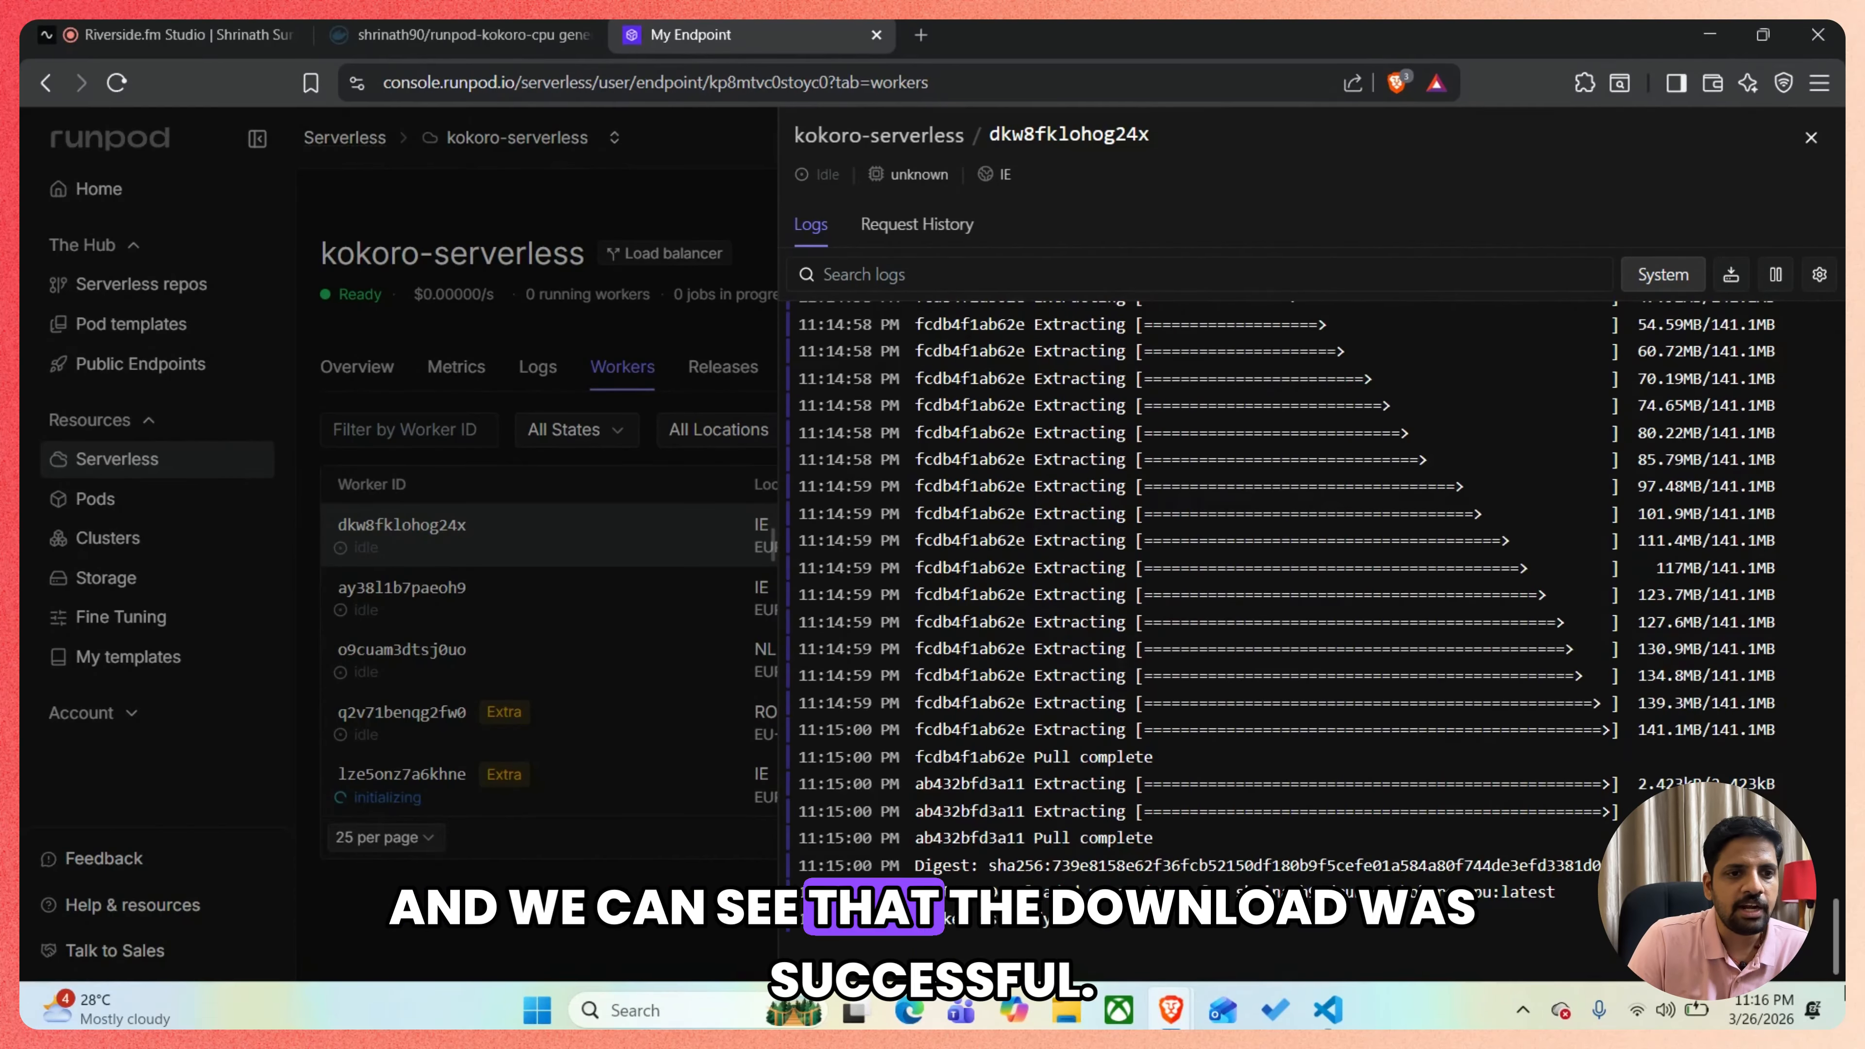